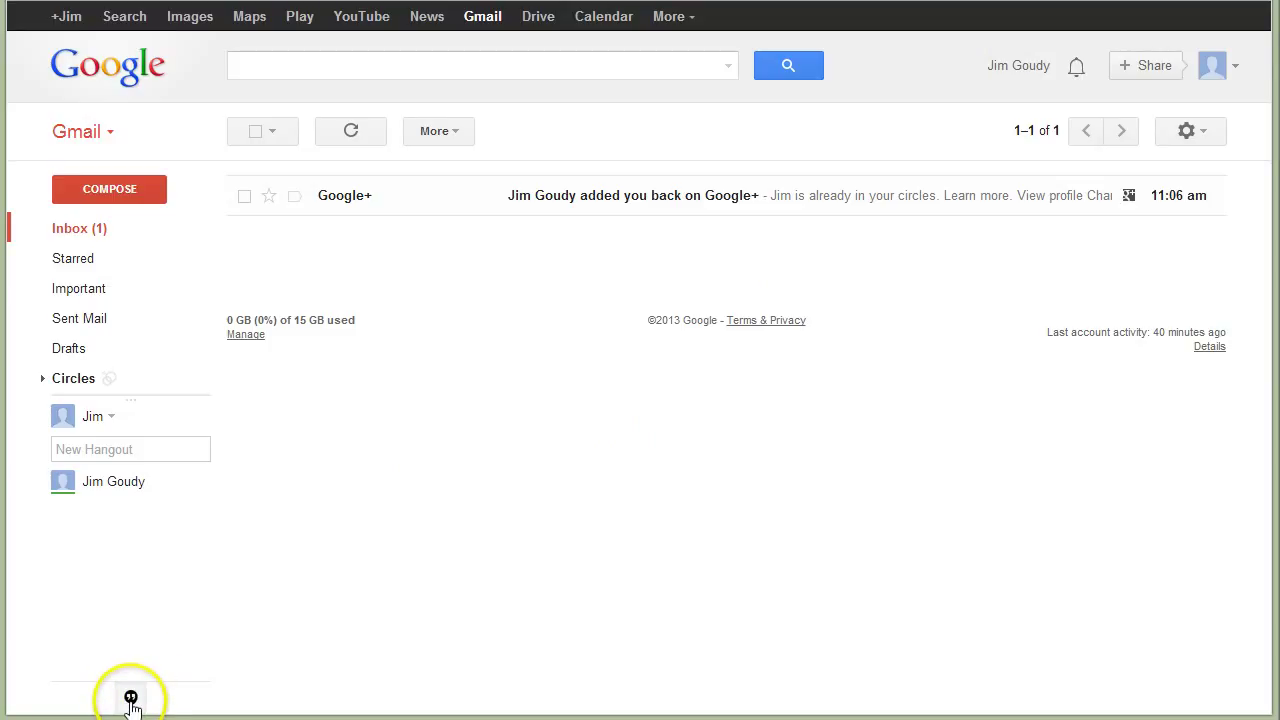
Step: Hide and restore the Hangouts list, and open a conversation with the individual contact from the new hangout list
left_click(130, 700)
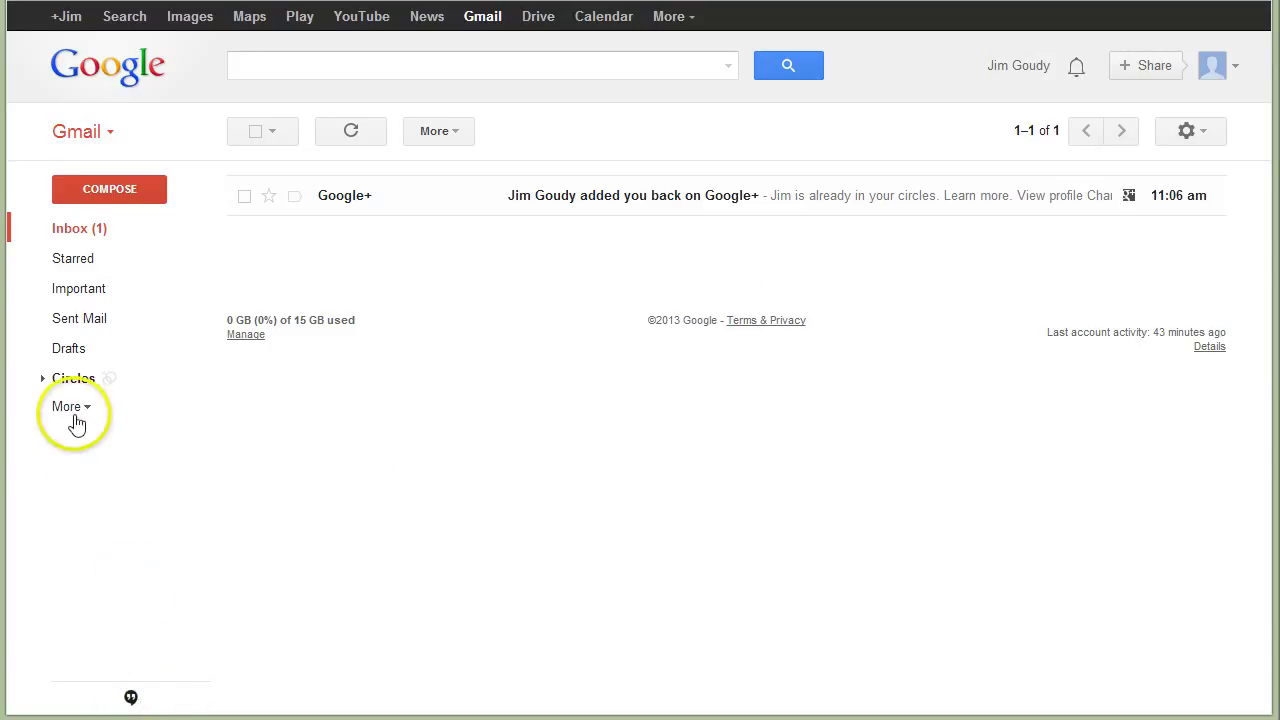
left_click(130, 697)
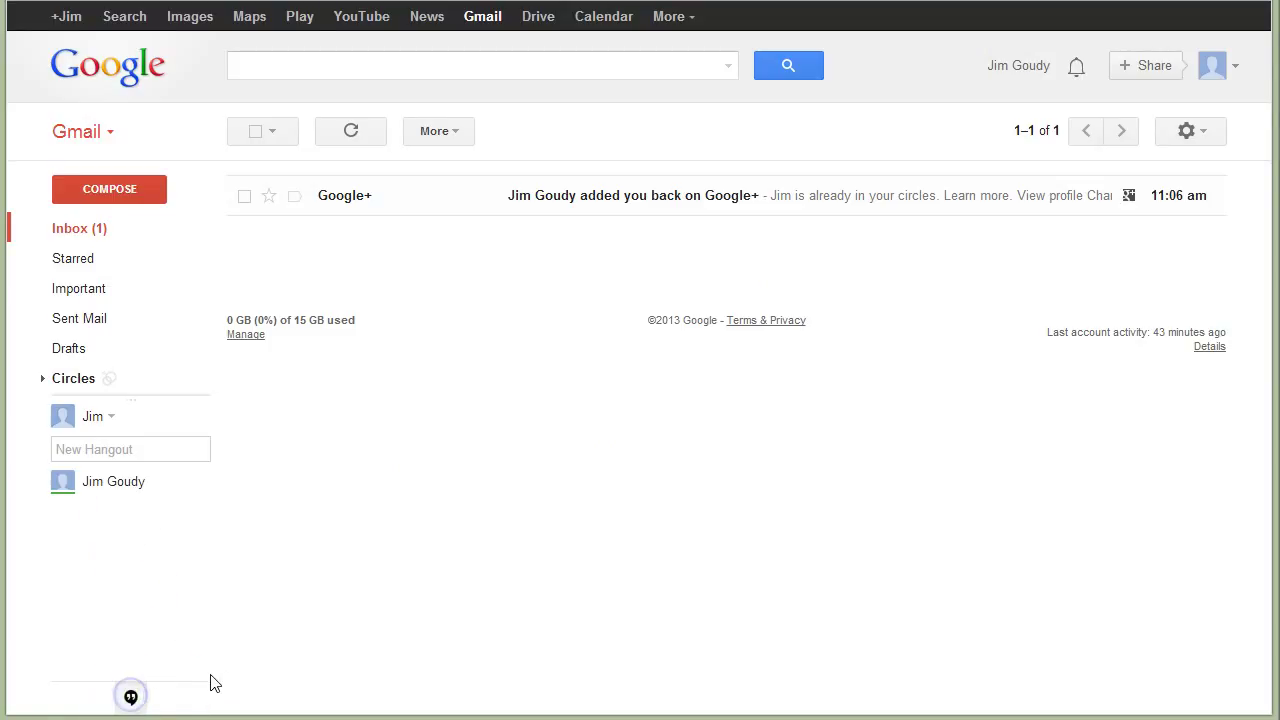
left_click(157, 448)
left_click(148, 449)
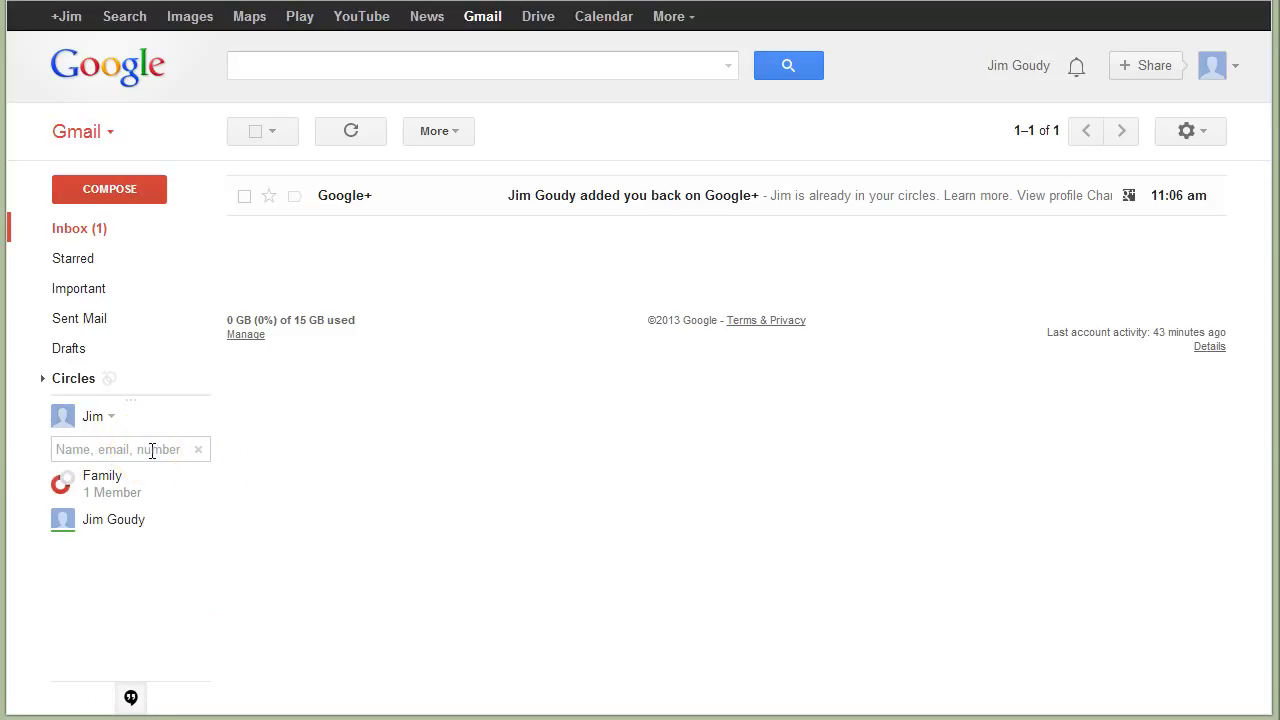
left_click(165, 458)
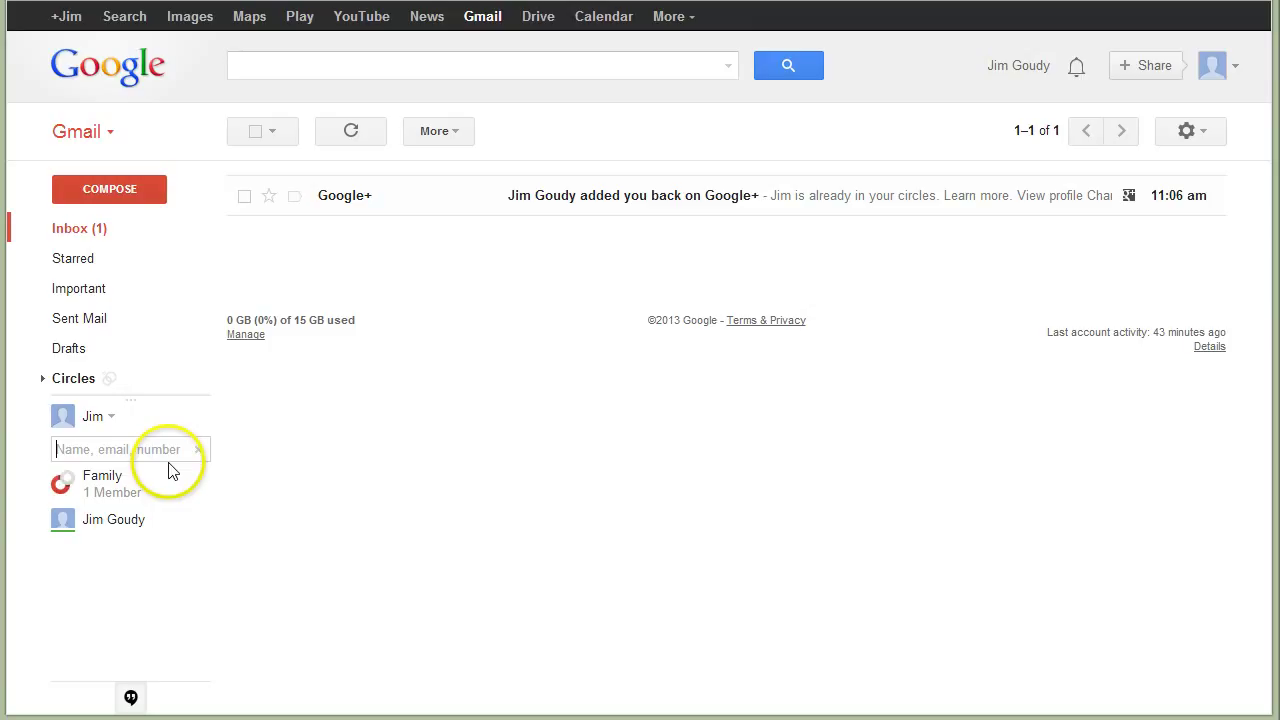
mouse_move(106, 540)
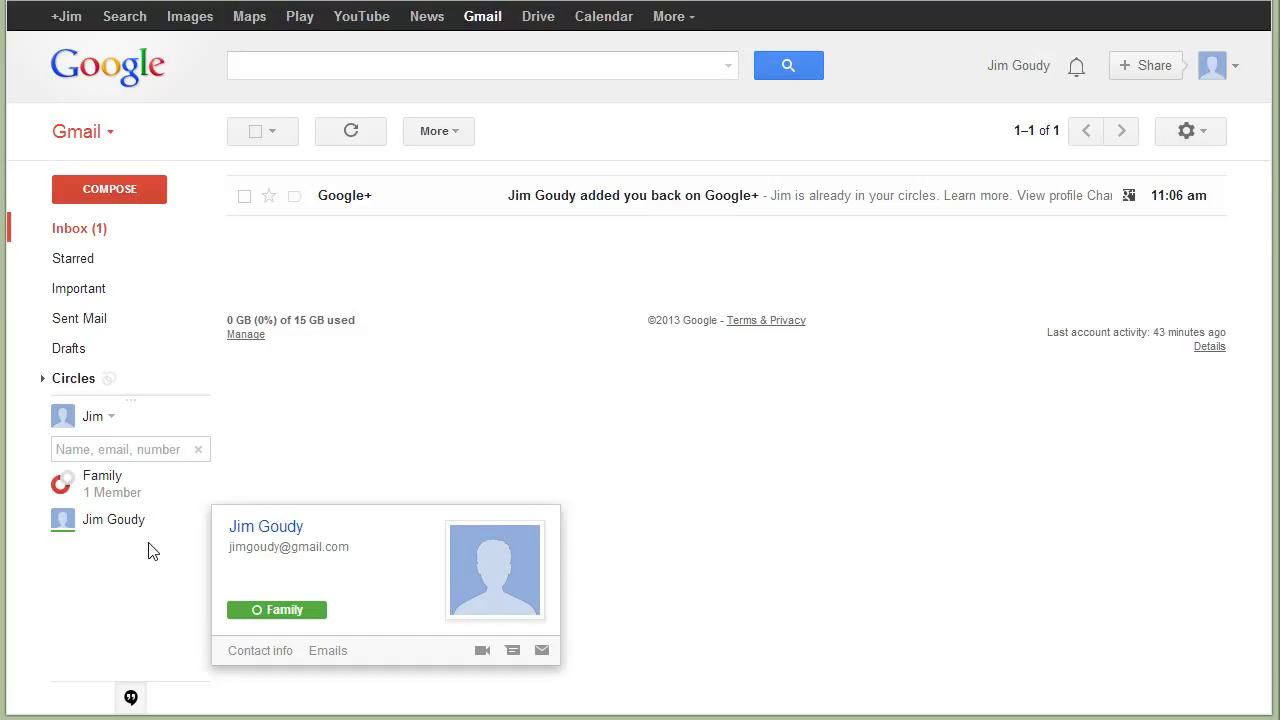
left_click(122, 518)
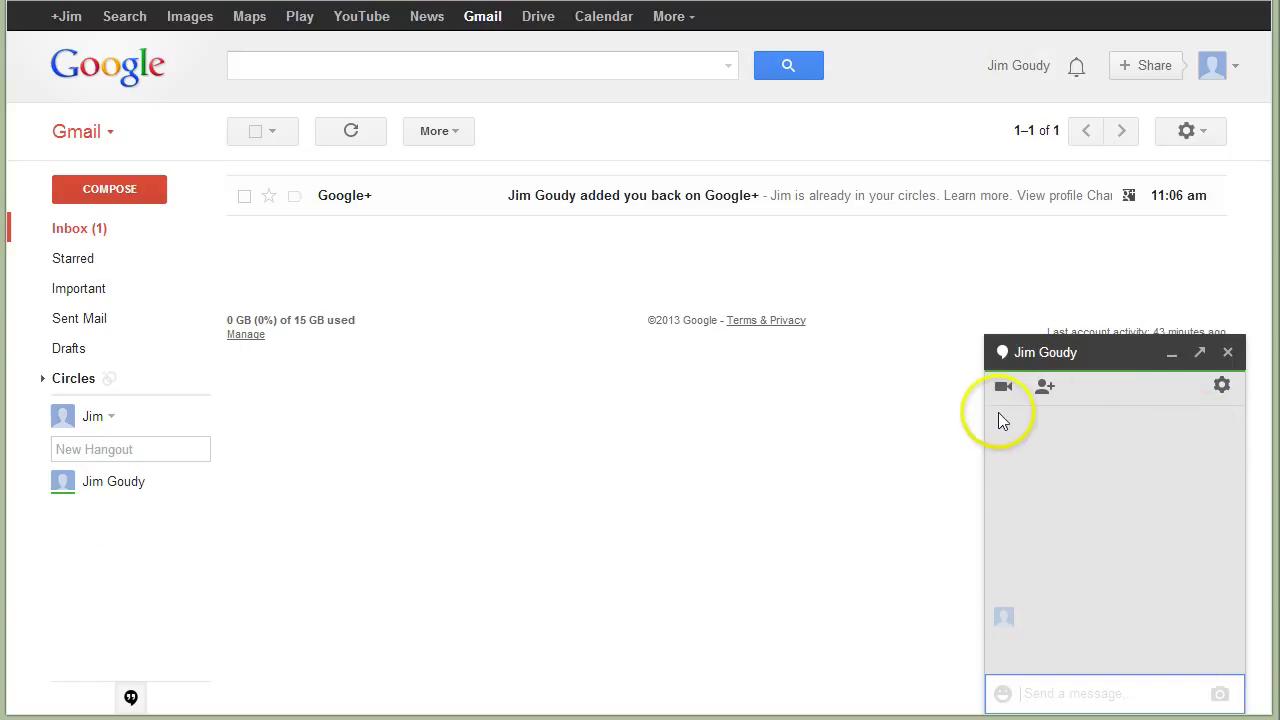
Step: Send the messages "hi" and "how are you" in the conversation with the contact
left_click(1056, 697)
type("h")
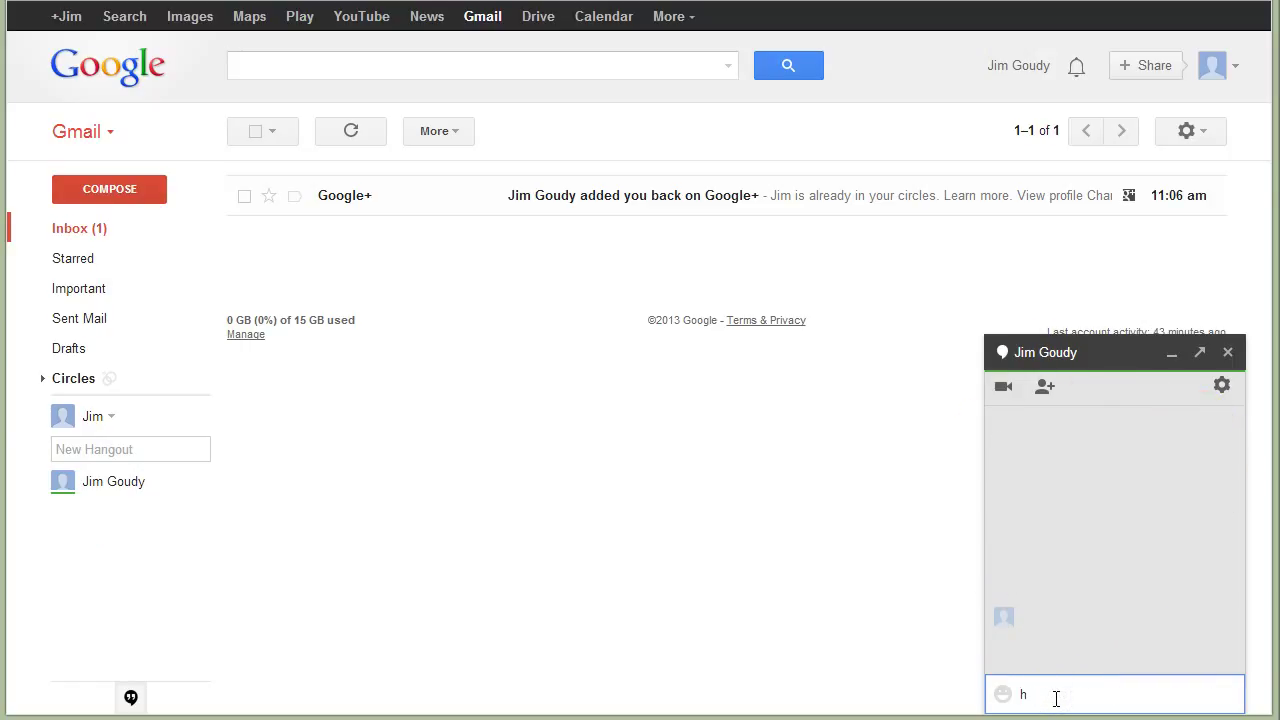
type("i")
key("Return")
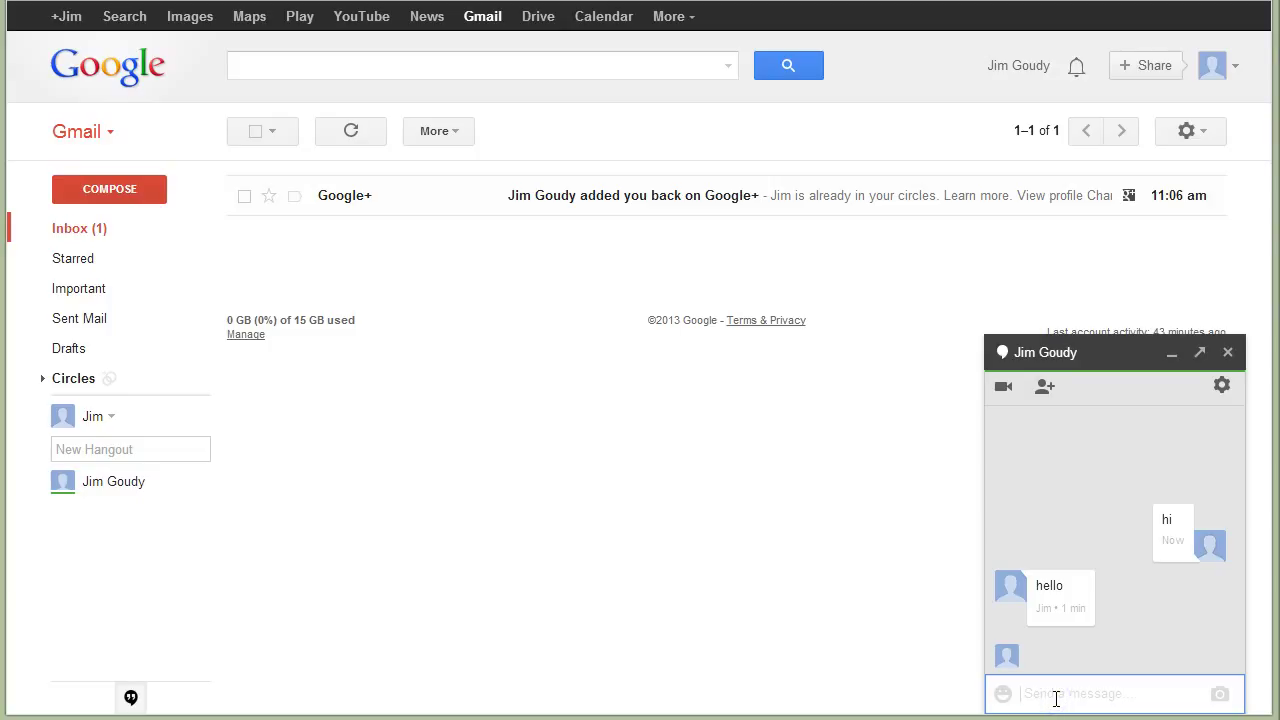
type("how are you")
key("Return")
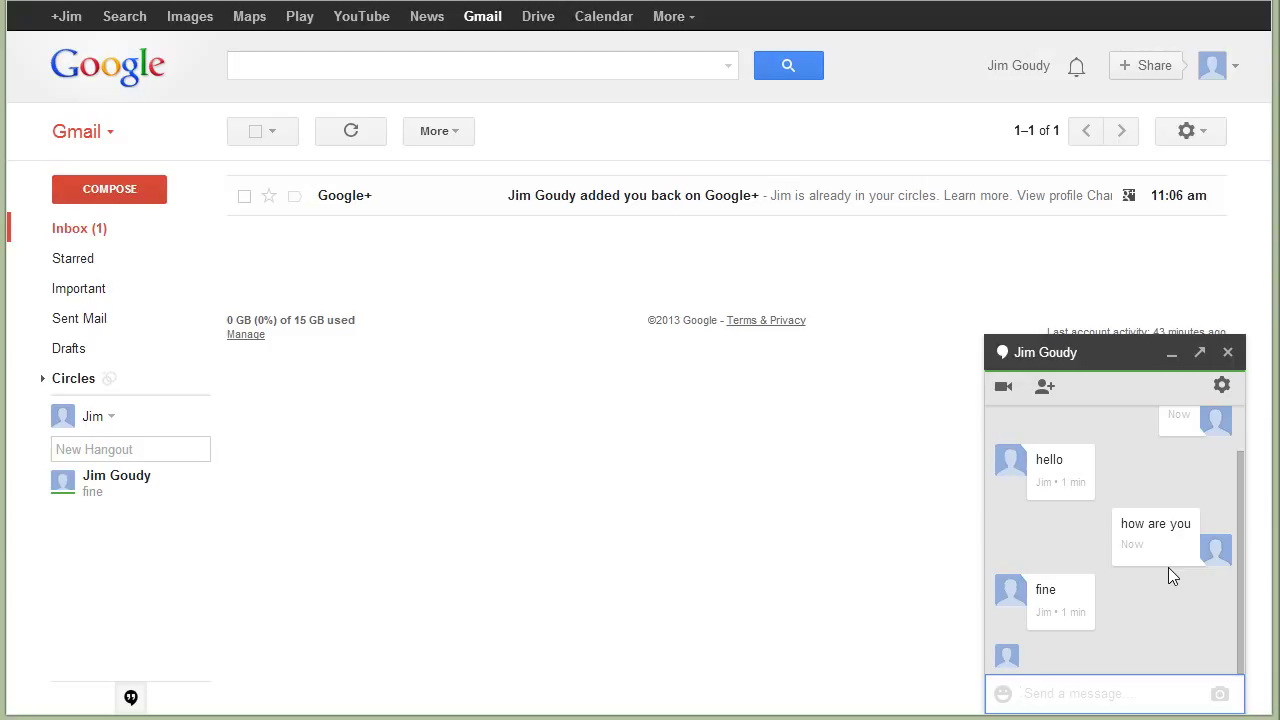
Step: Review the conversation's Hangout settings and leave them without saving
left_click(1229, 392)
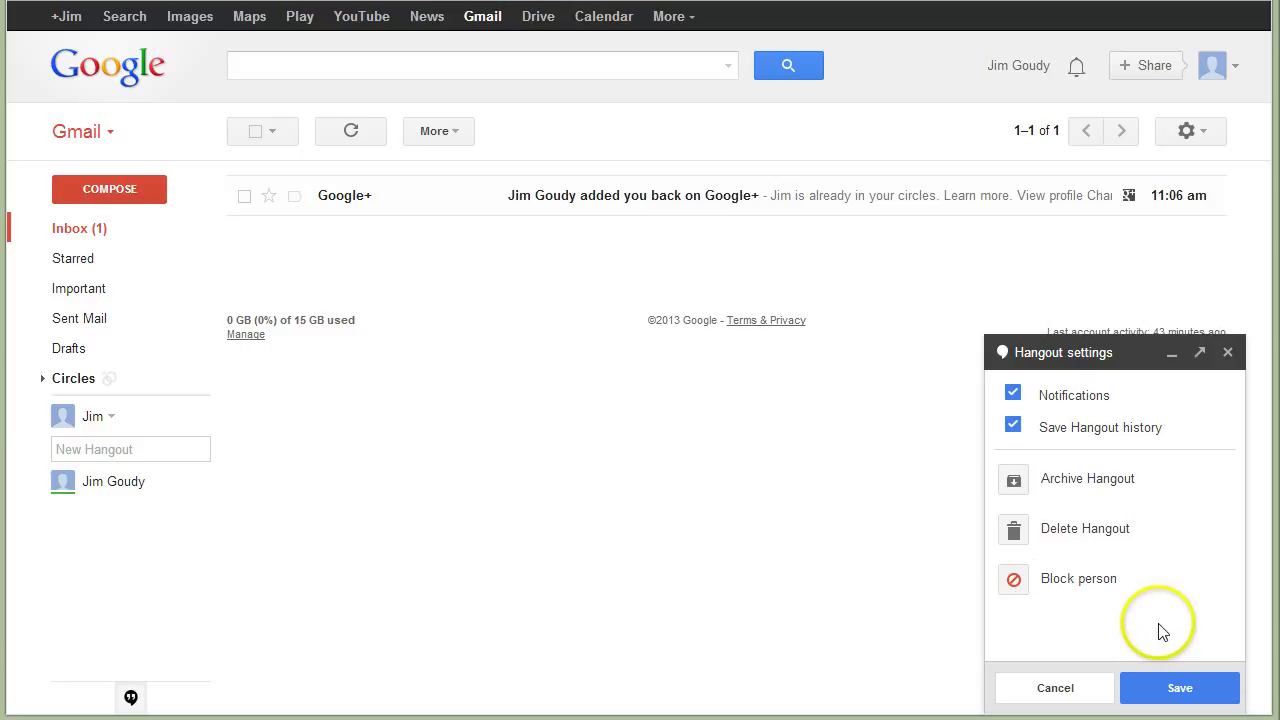
left_click(1060, 688)
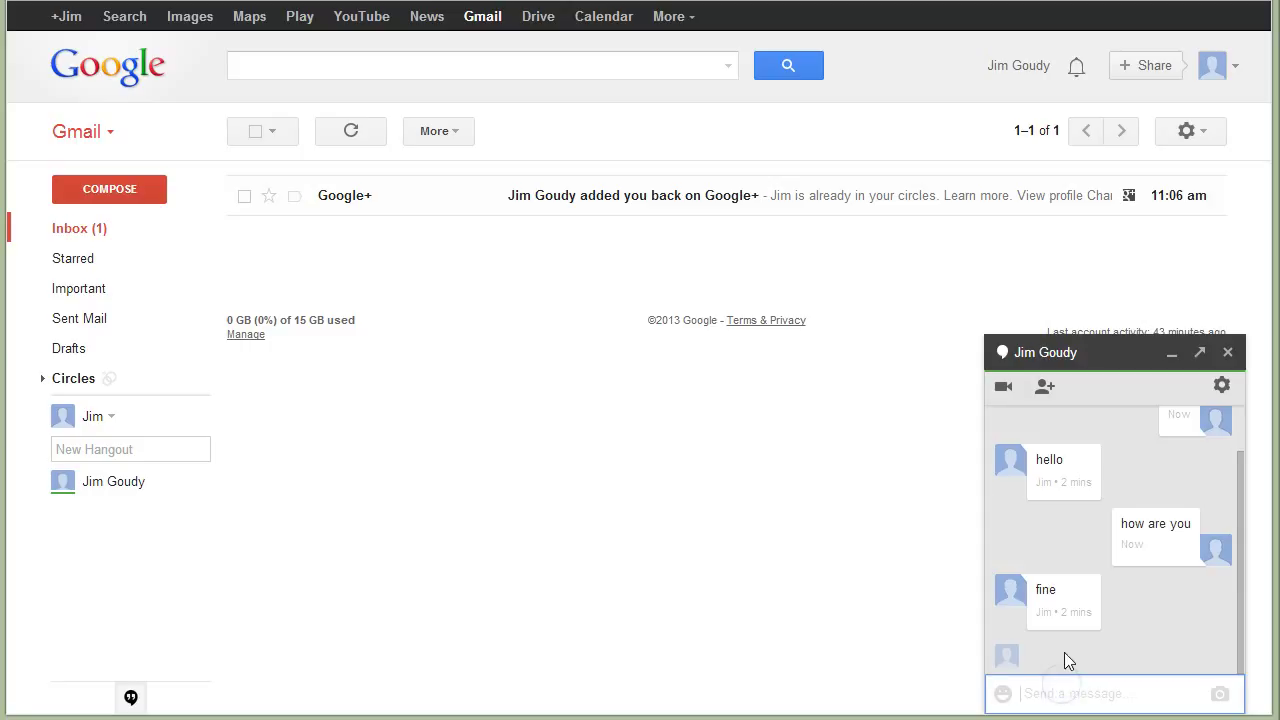
Step: Start a video call with the chat contact and pin the first participant's video in the main view
left_click(1004, 390)
left_click(1004, 390)
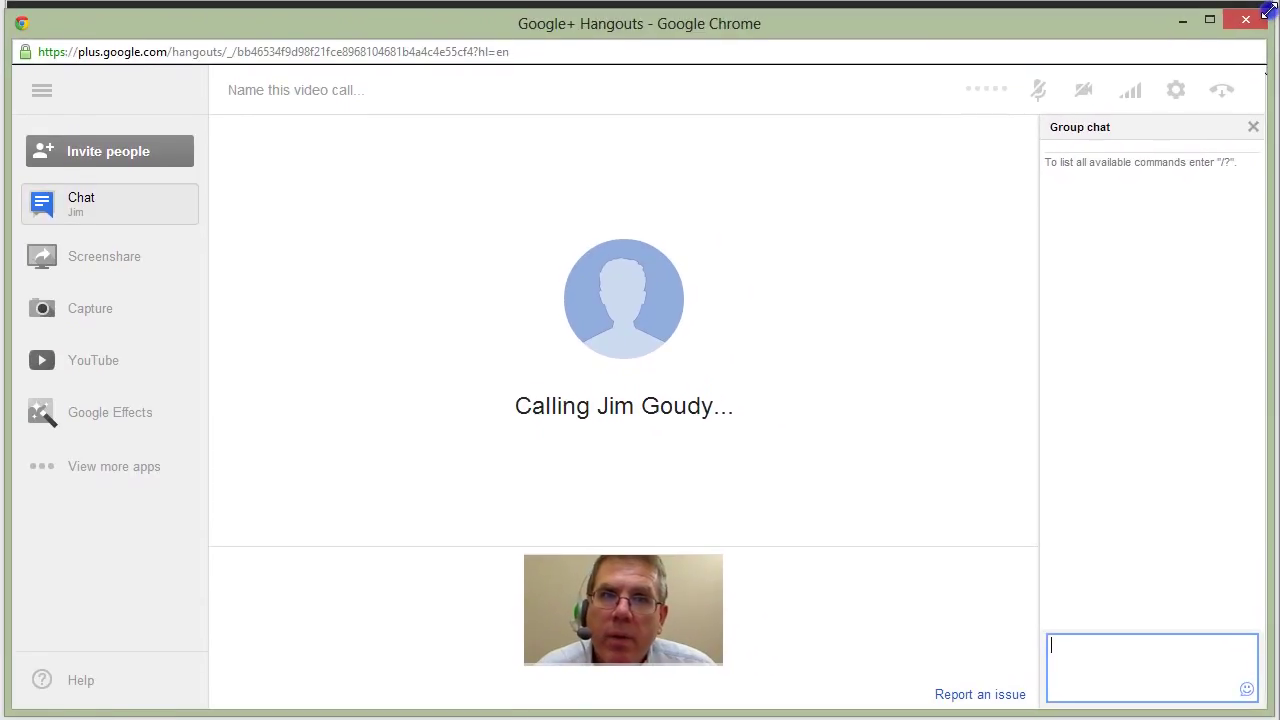
left_click(1177, 304)
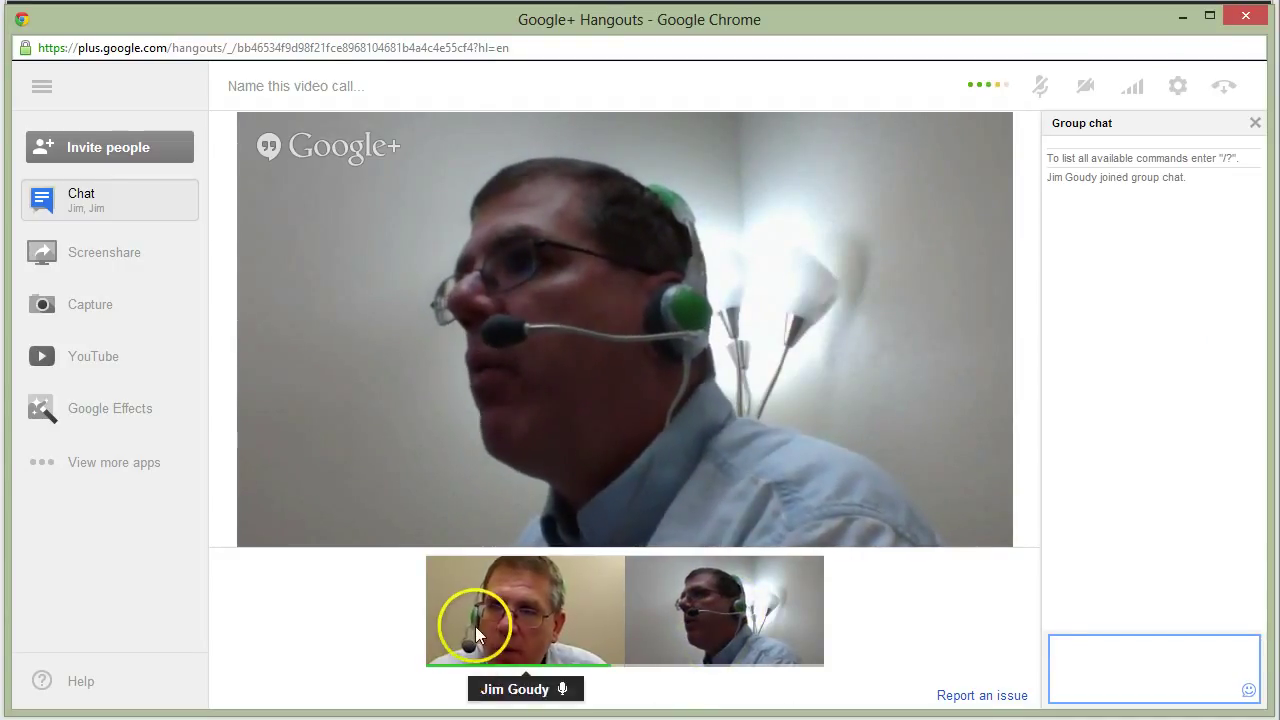
left_click(527, 608)
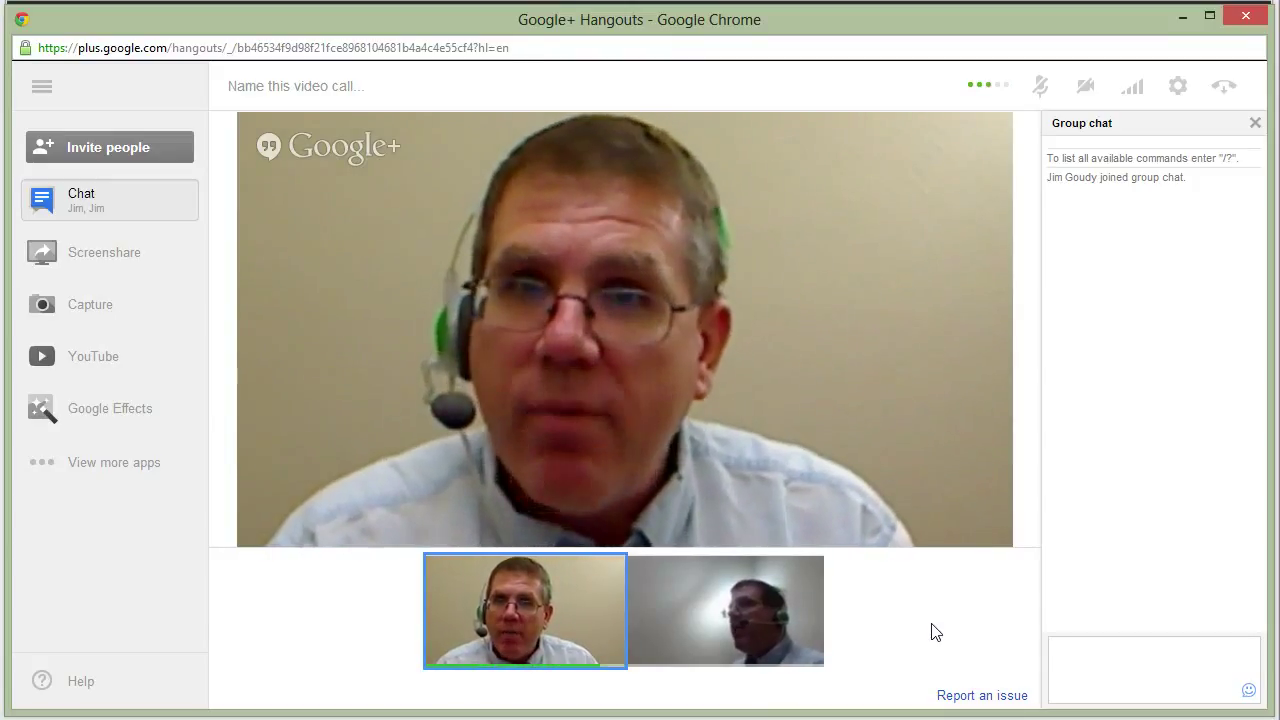
left_click(925, 636)
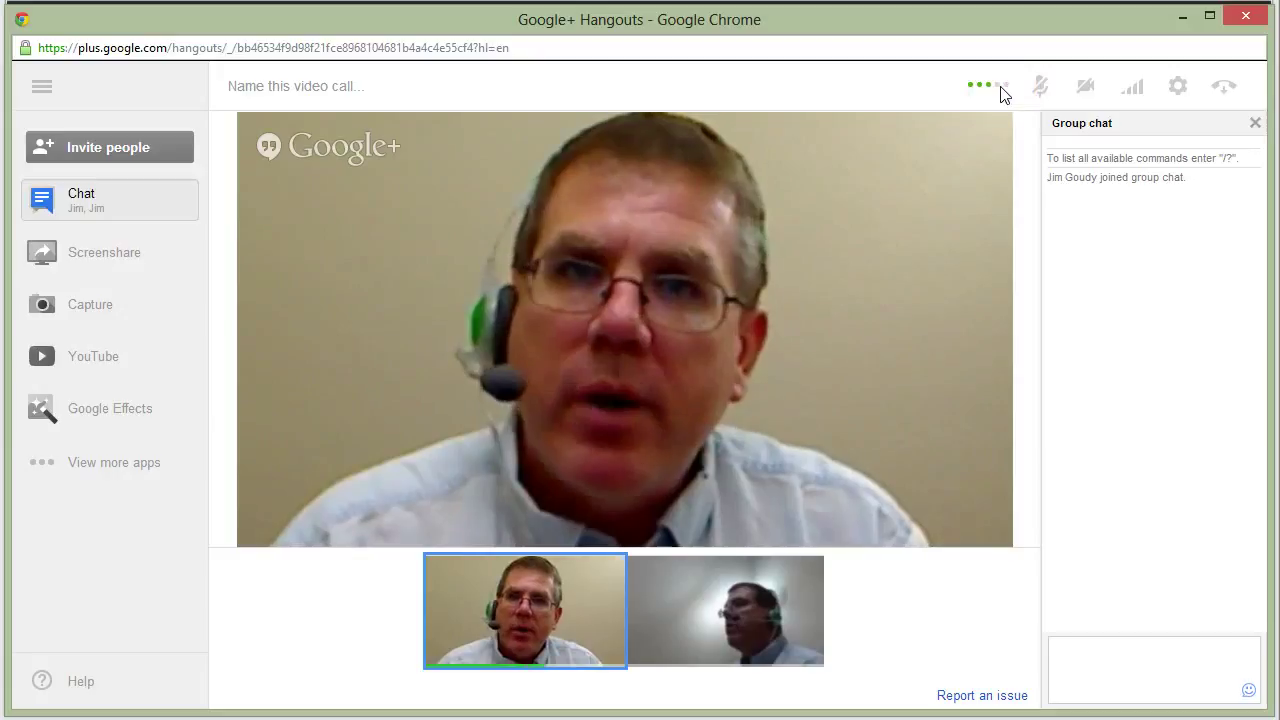
Step: Turn the camera off during the video call and switch it back on
left_click(1084, 90)
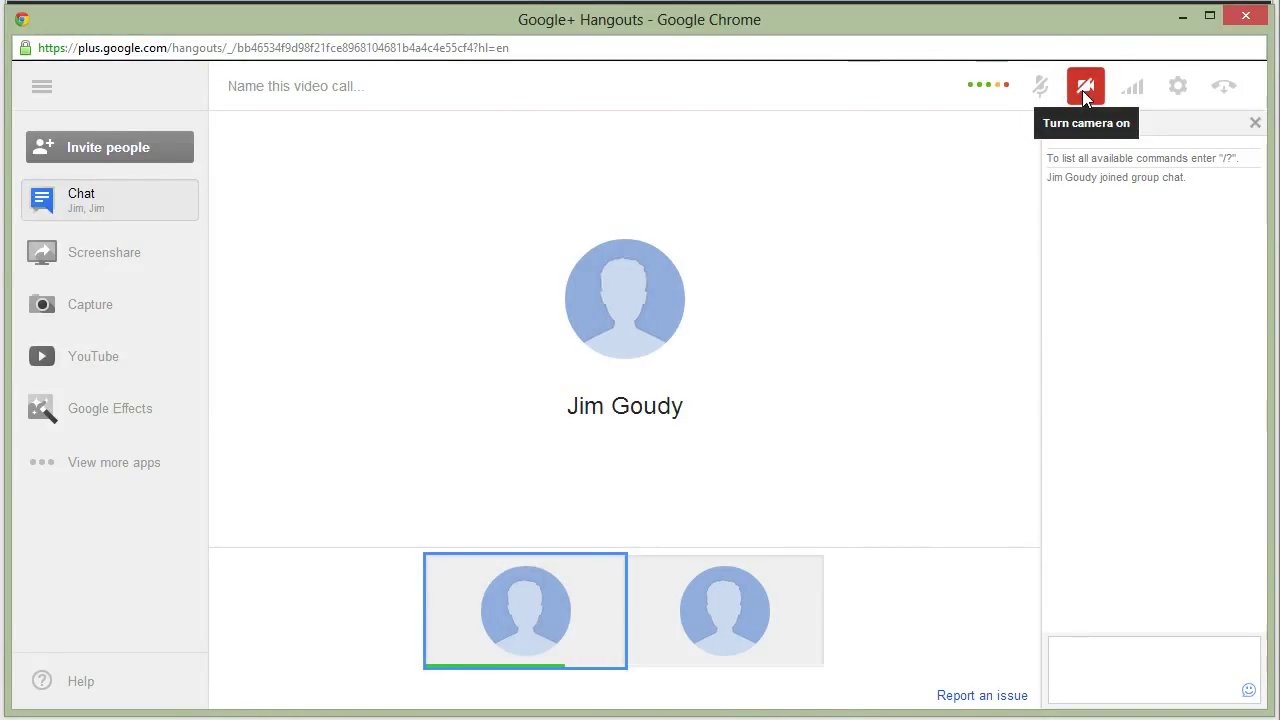
left_click(1083, 91)
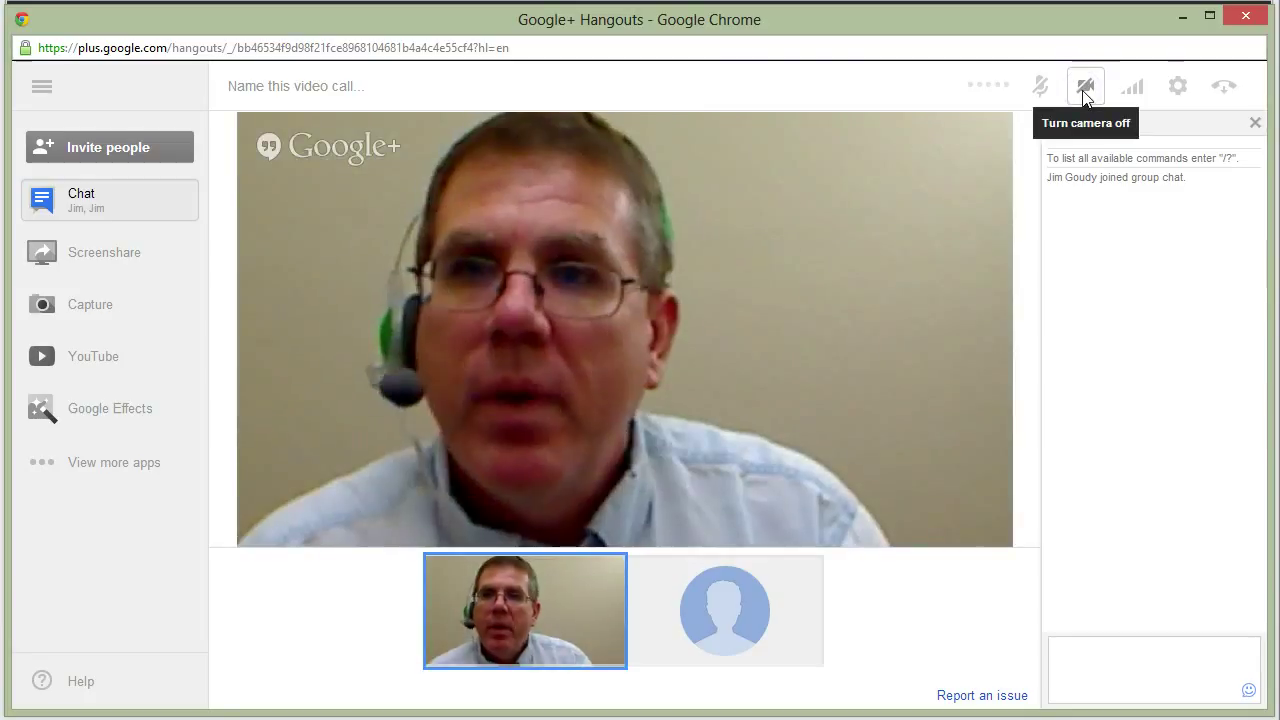
Step: Review the call's bandwidth limit and its camera, microphone and speaker settings without changing them
left_click(1133, 90)
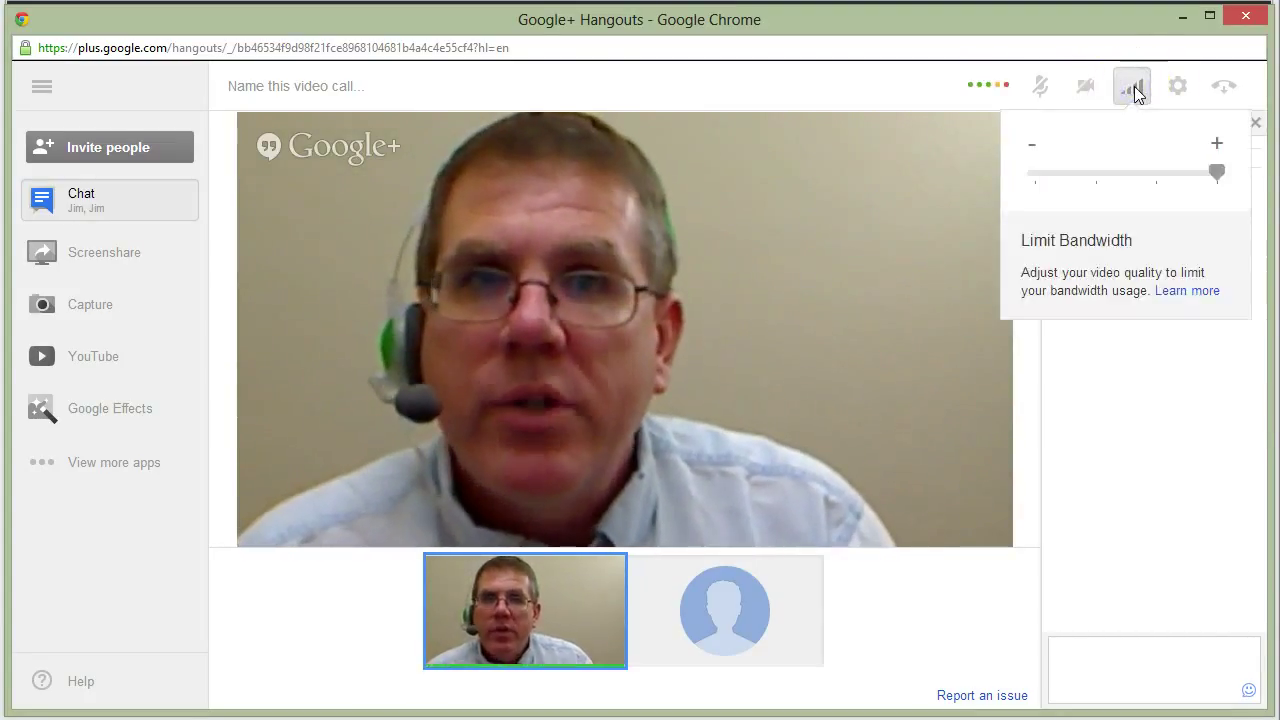
left_click(1135, 90)
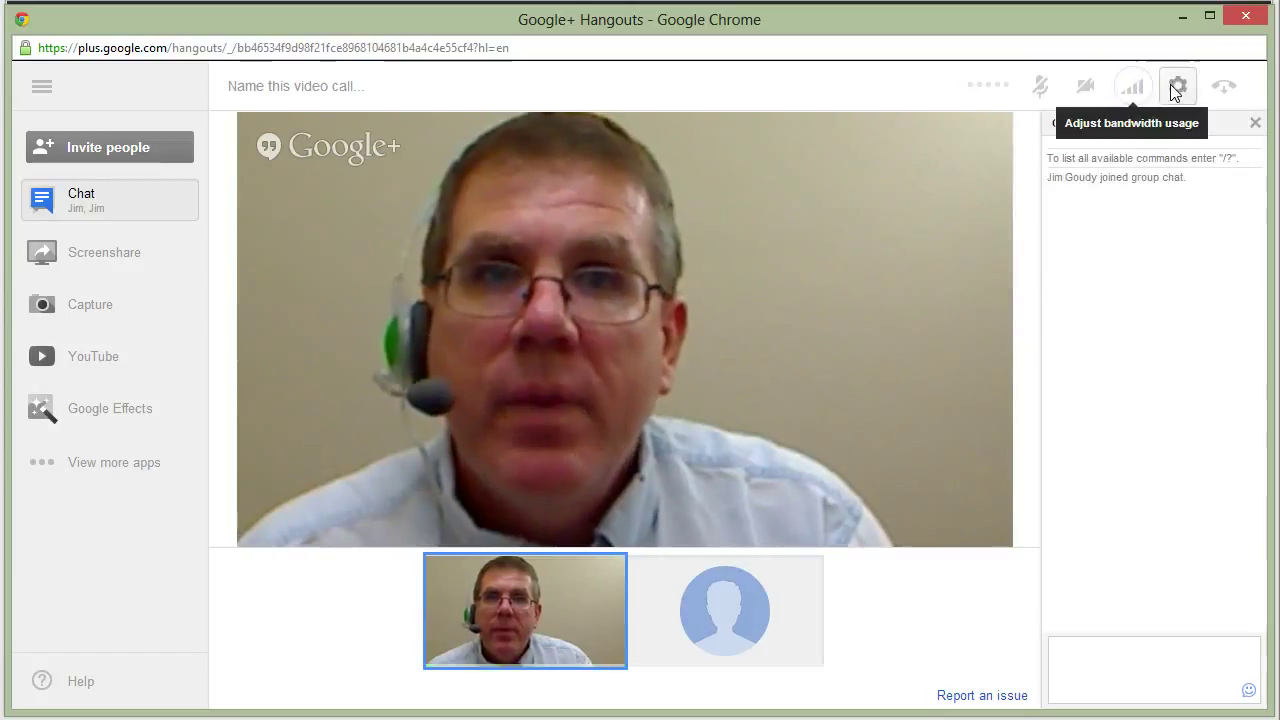
left_click(1176, 87)
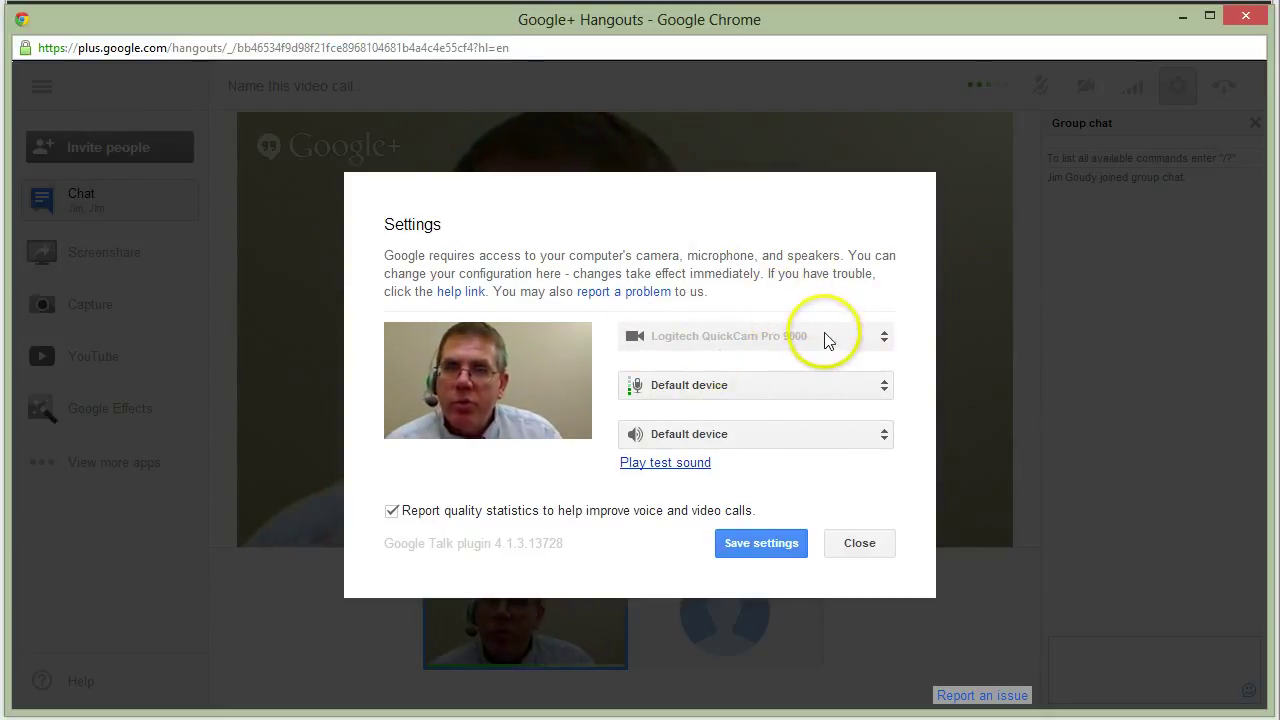
left_click(869, 546)
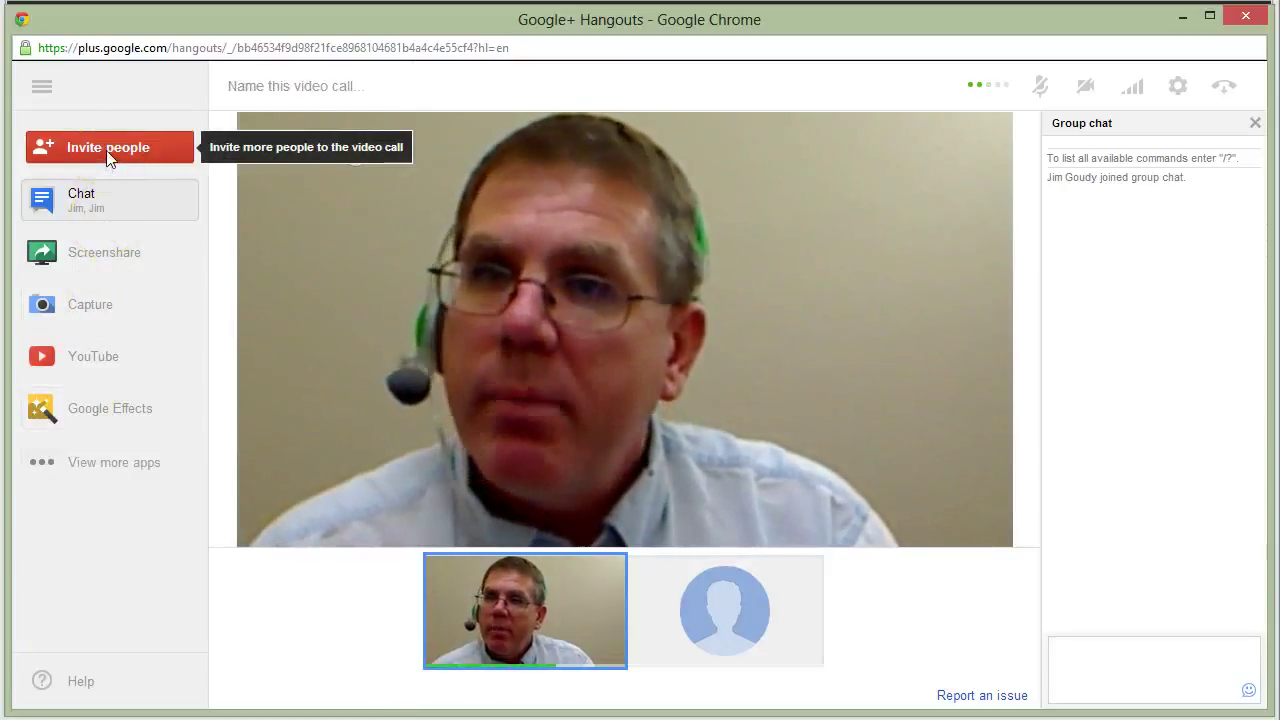
Step: Send the message "hello" in the video call's group chat
left_click(83, 205)
left_click(90, 203)
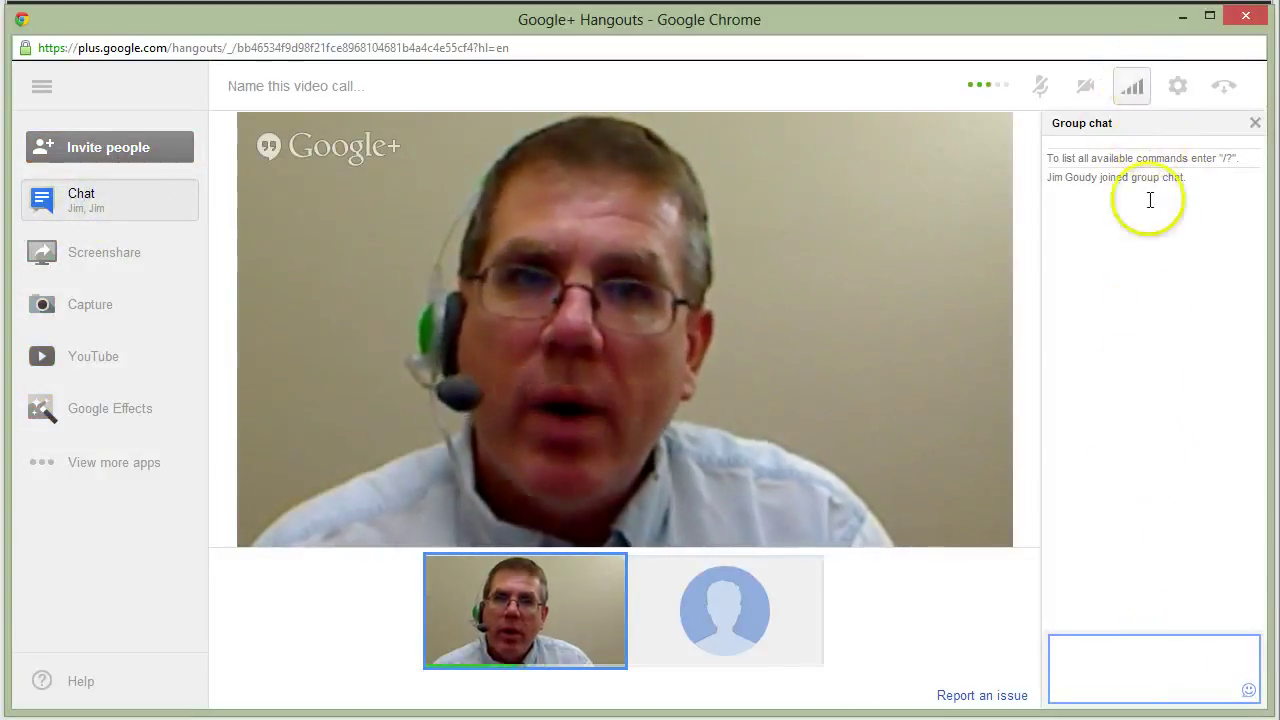
left_click(1107, 663)
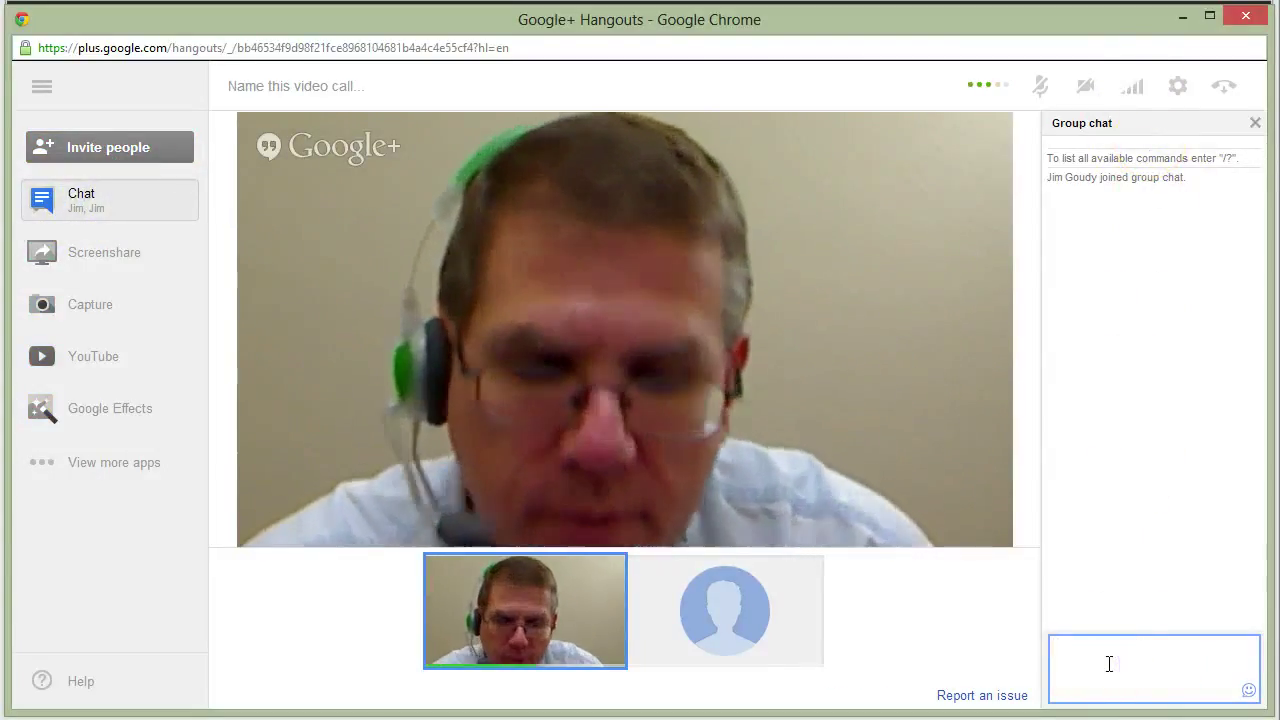
type("hello")
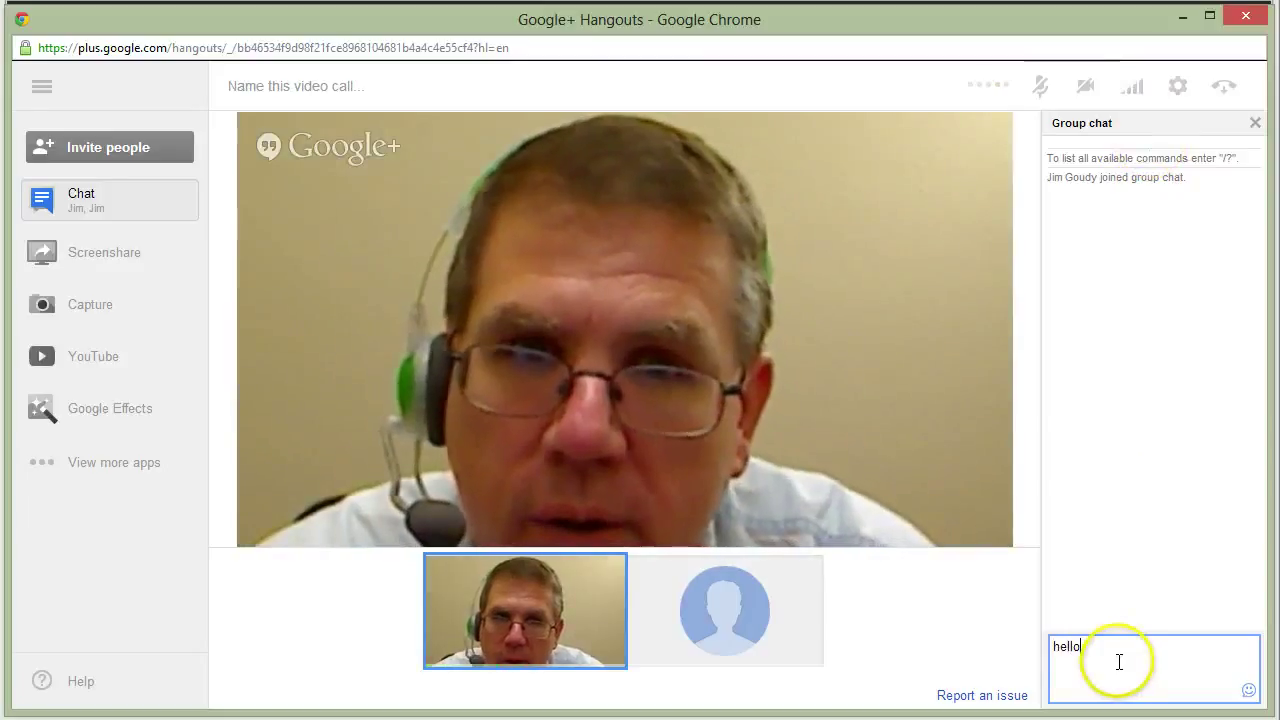
key("Return")
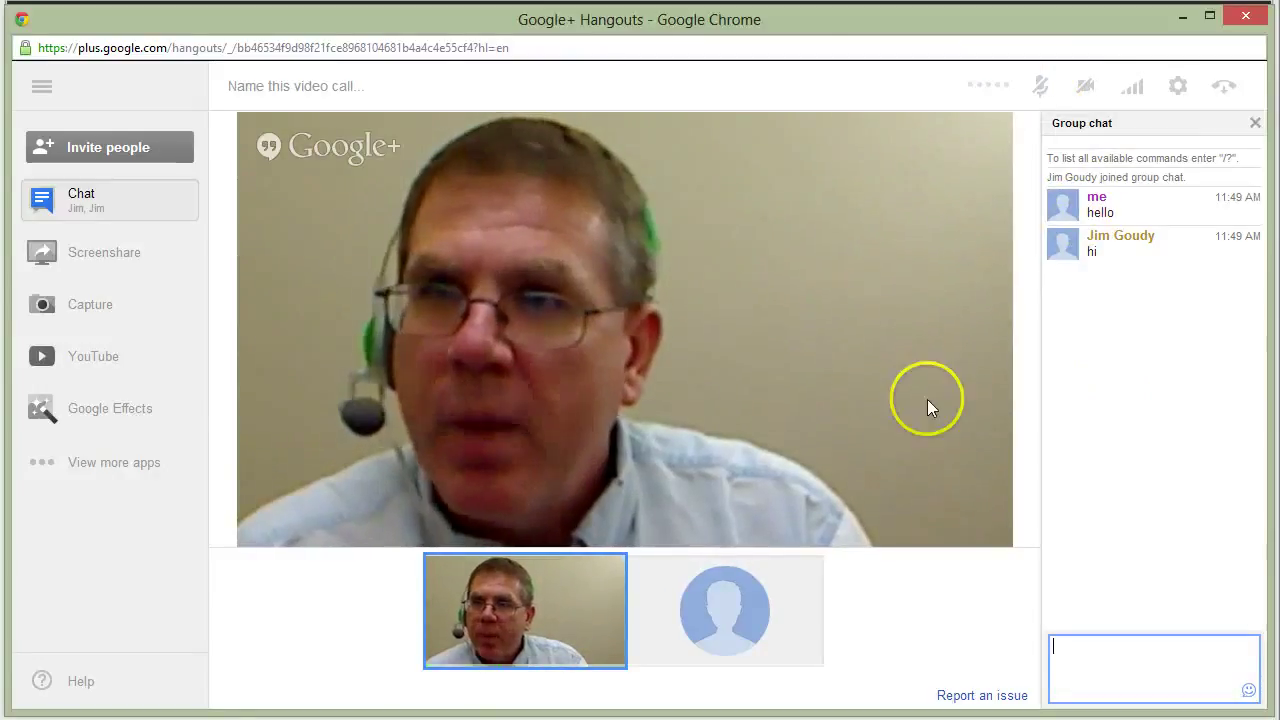
Step: Share the "Document - WordPad" window with the call through Screenshare
left_click(112, 256)
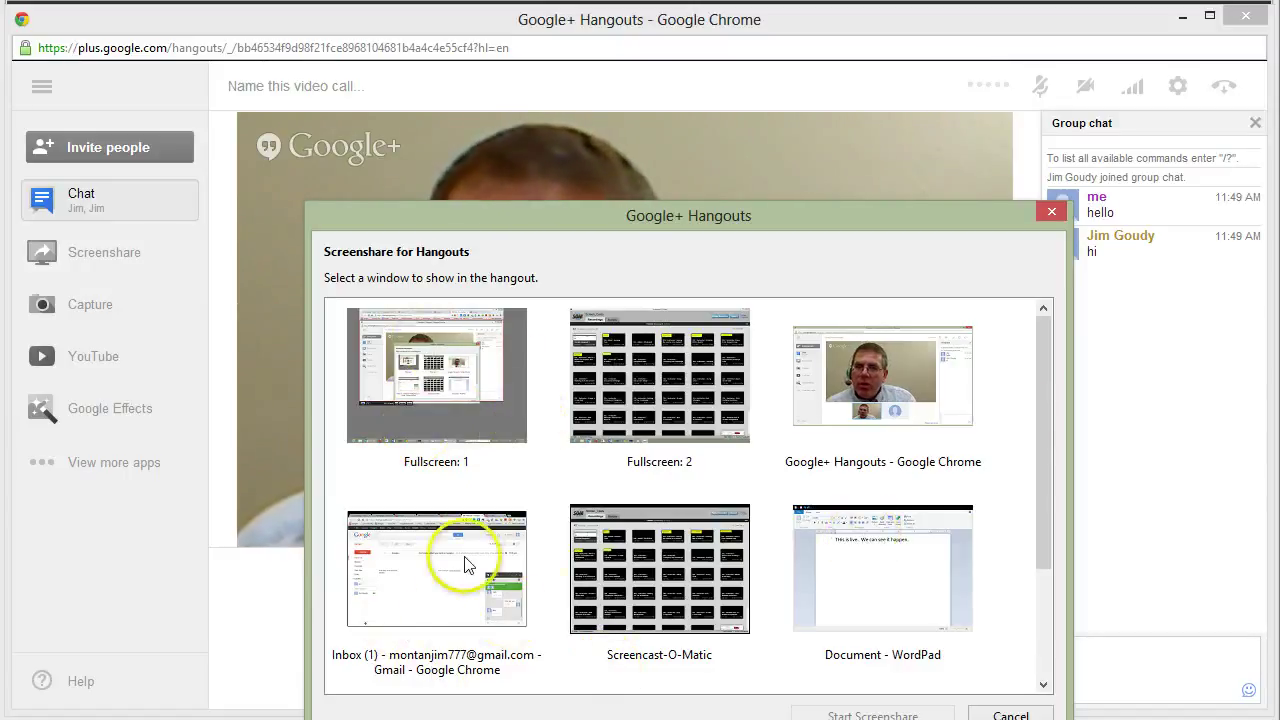
left_click_drag(648, 225, 598, 146)
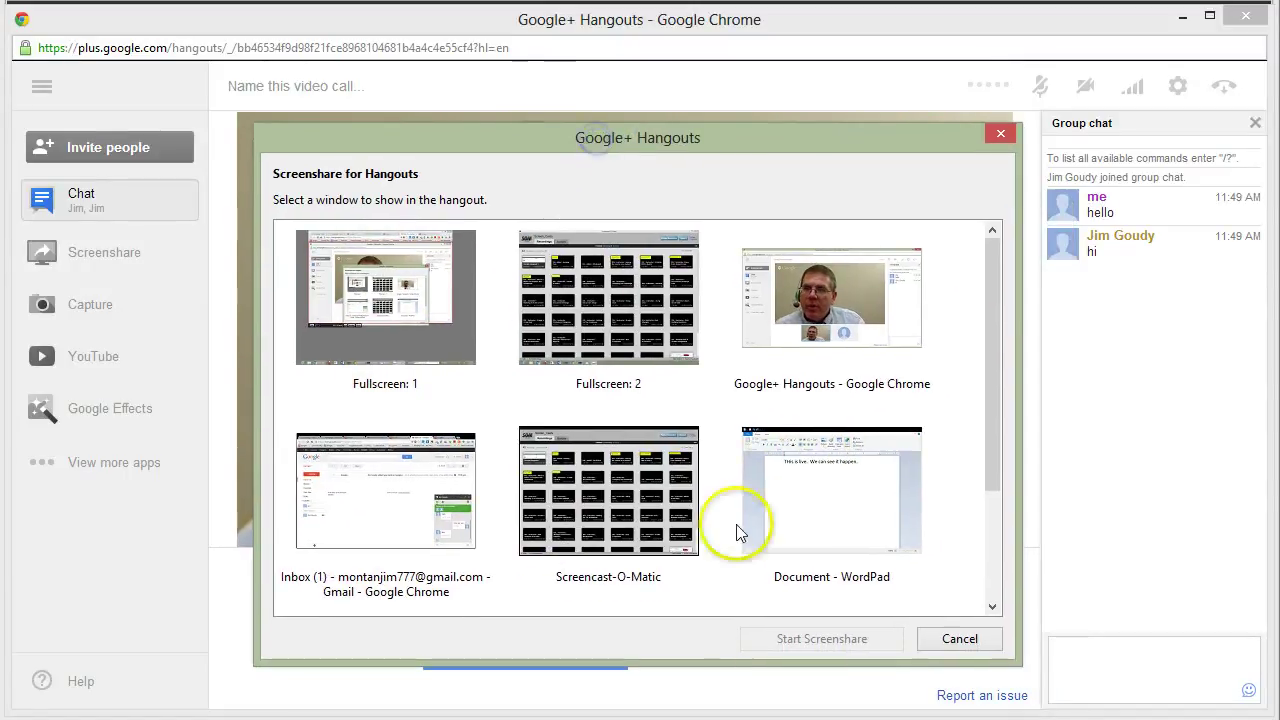
left_click(829, 516)
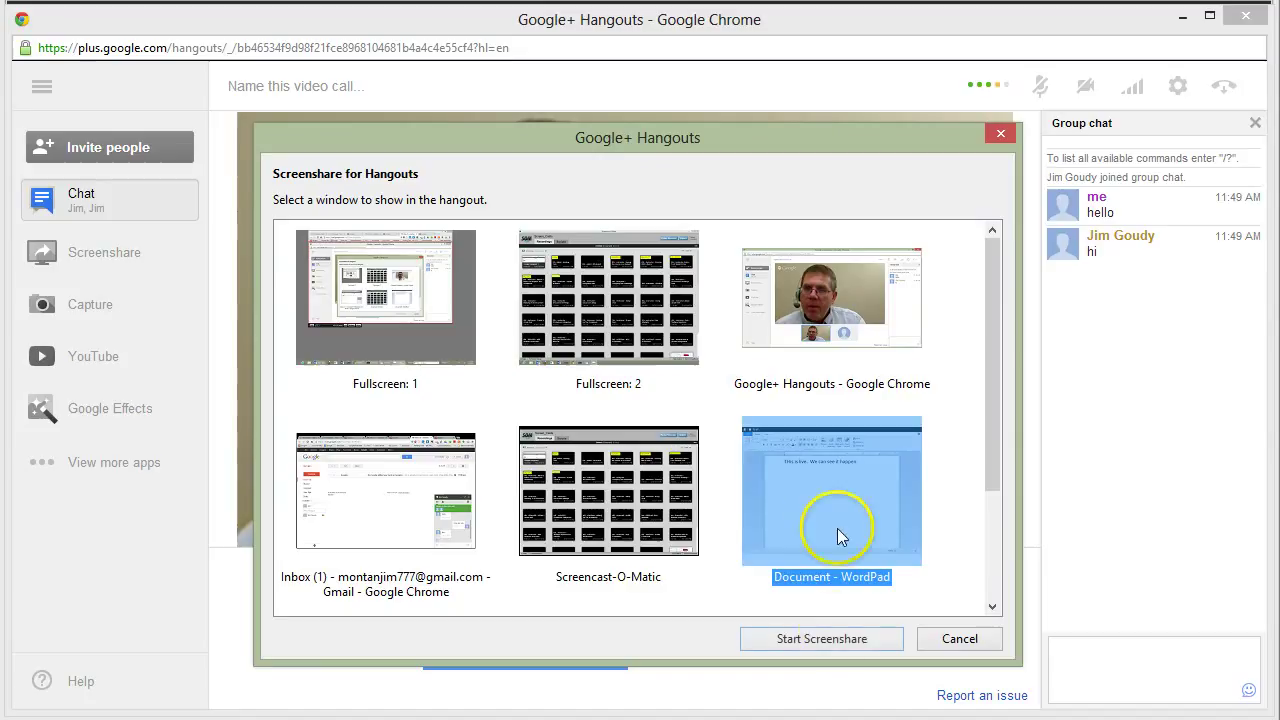
left_click(822, 638)
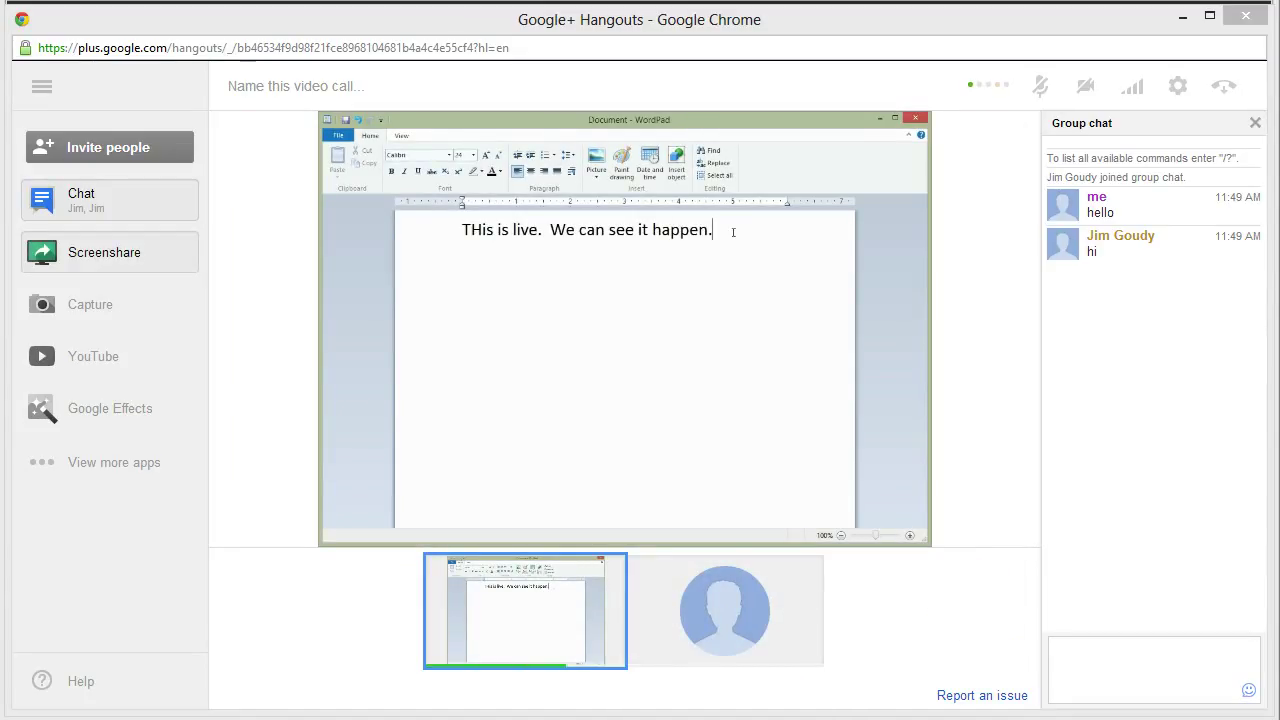
Step: Replace the text in the shared WordPad document with "This is live."
left_click_drag(733, 232, 444, 227)
key("BackSpace")
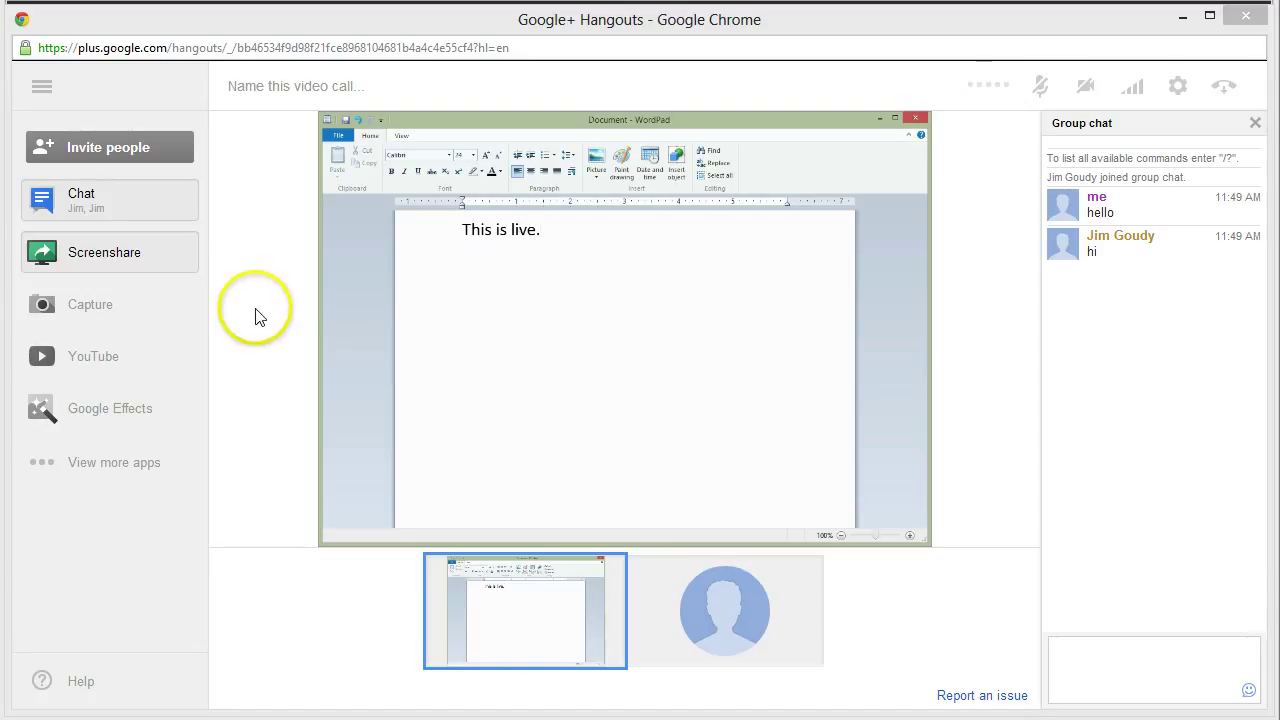
Step: Open the Capture app in the video call
left_click(92, 310)
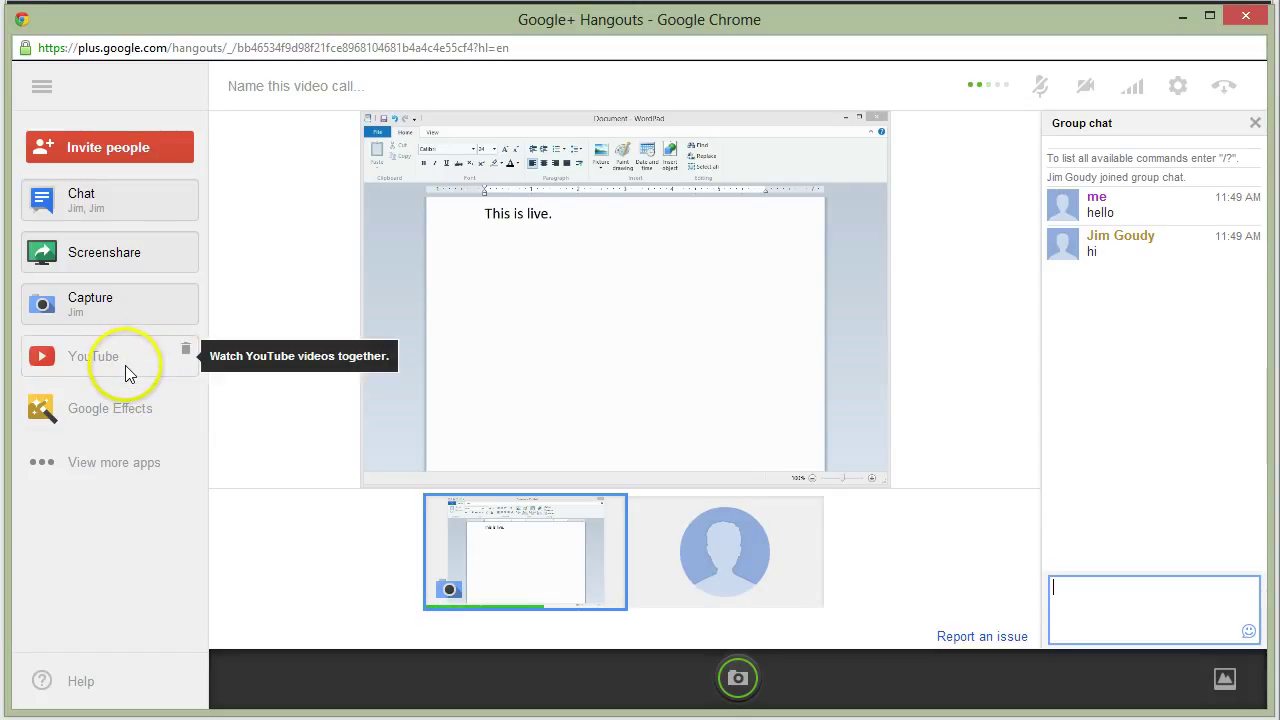
Step: Open the YouTube app in the video call, dismiss its welcome notice, and close the group chat pane
left_click(128, 368)
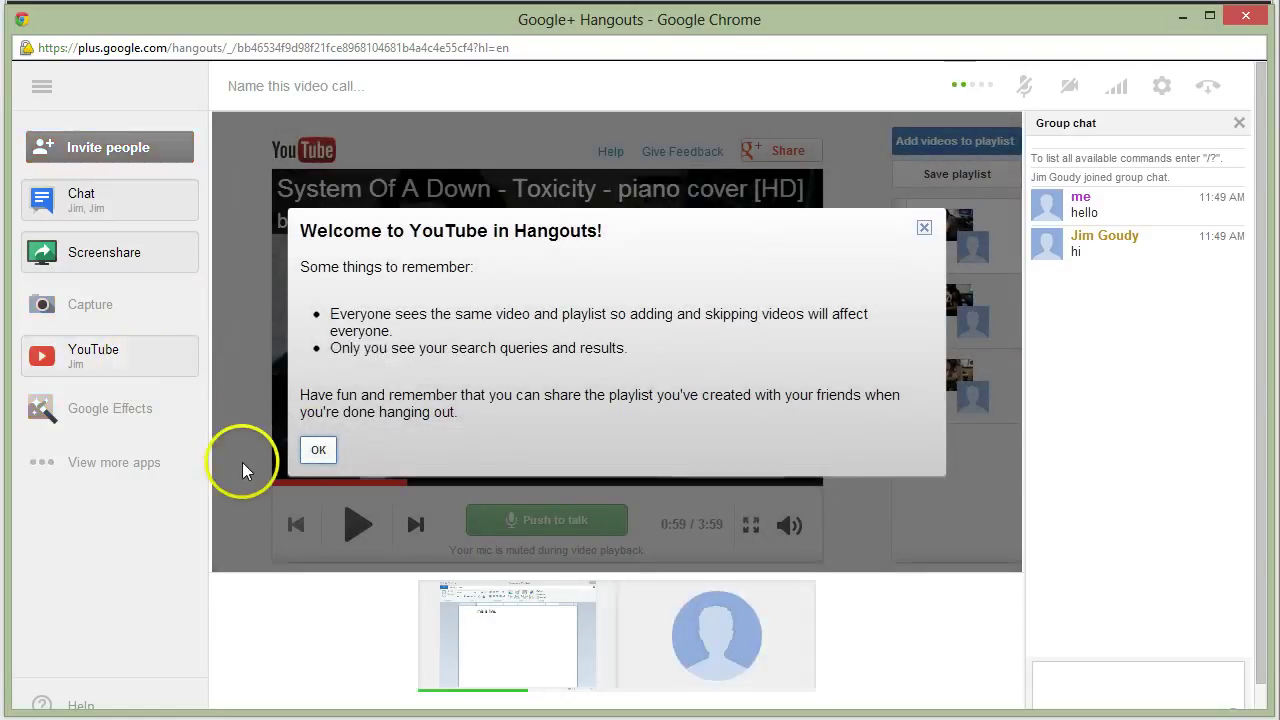
left_click(318, 450)
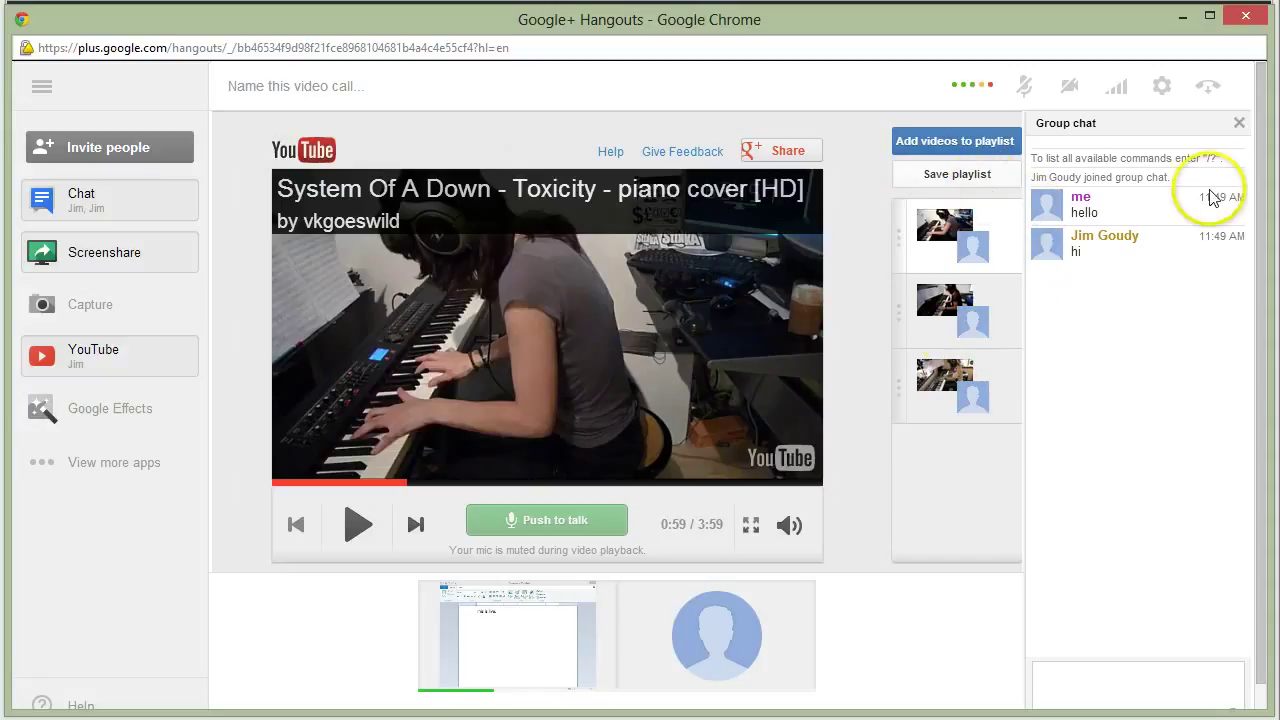
left_click(1239, 123)
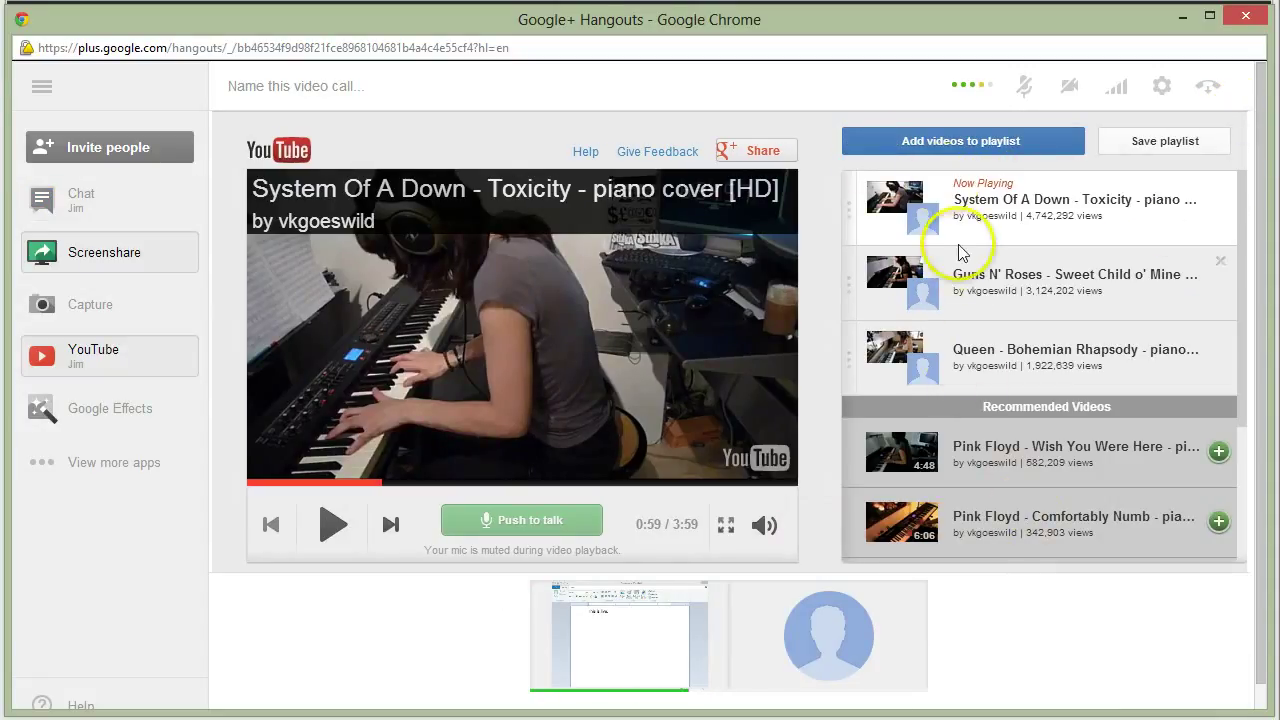
Step: Search for "vkgoeswild" to find videos for the shared YouTube playlist
left_click(1040, 146)
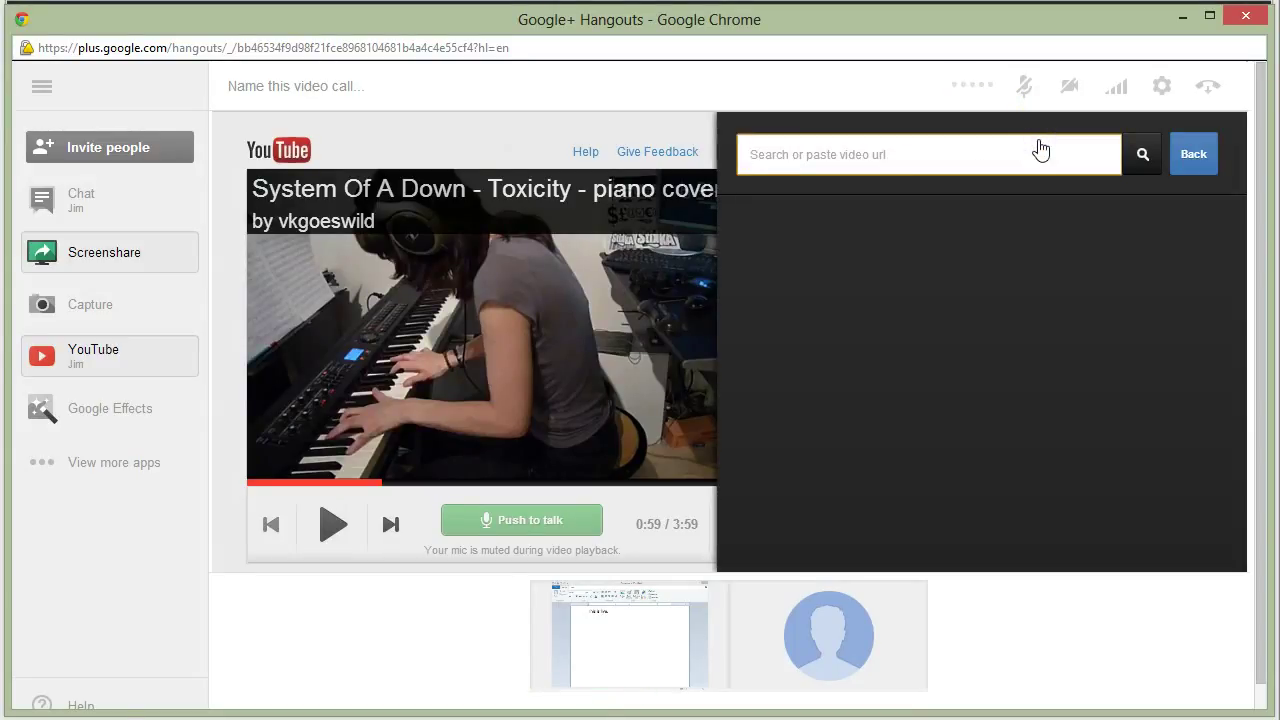
right_click(1023, 162)
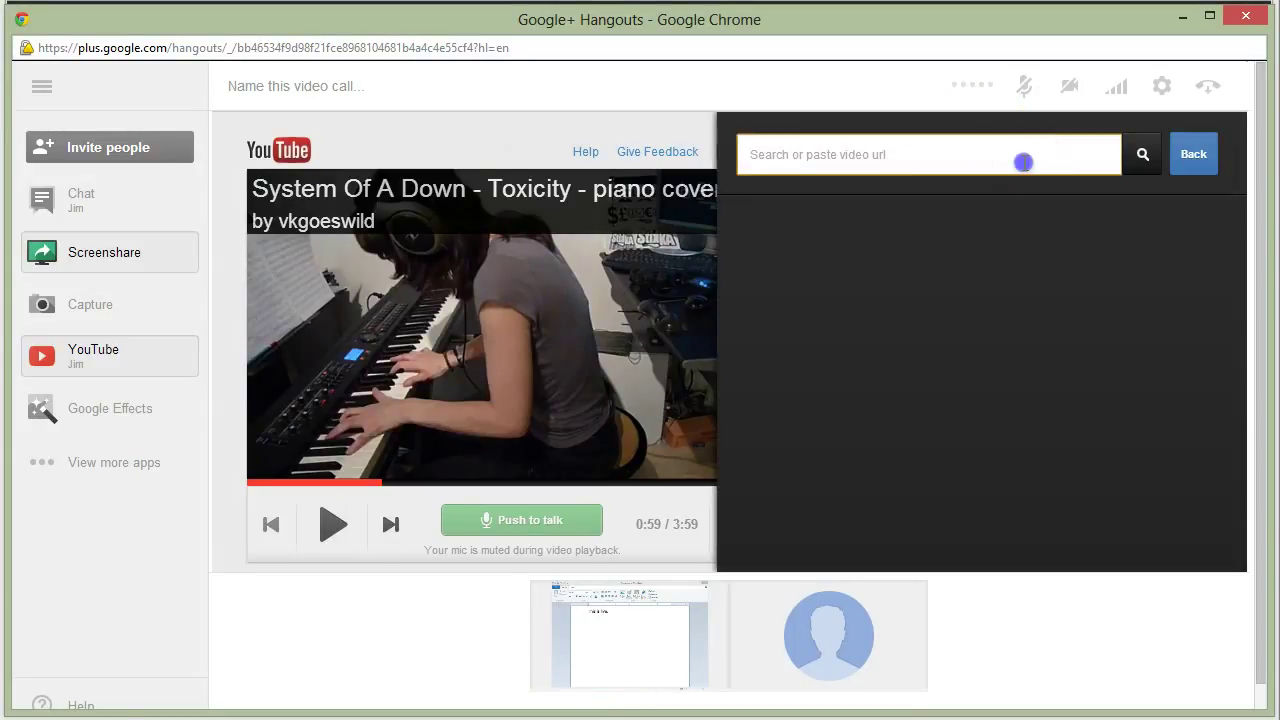
type("vk")
left_click(1078, 190)
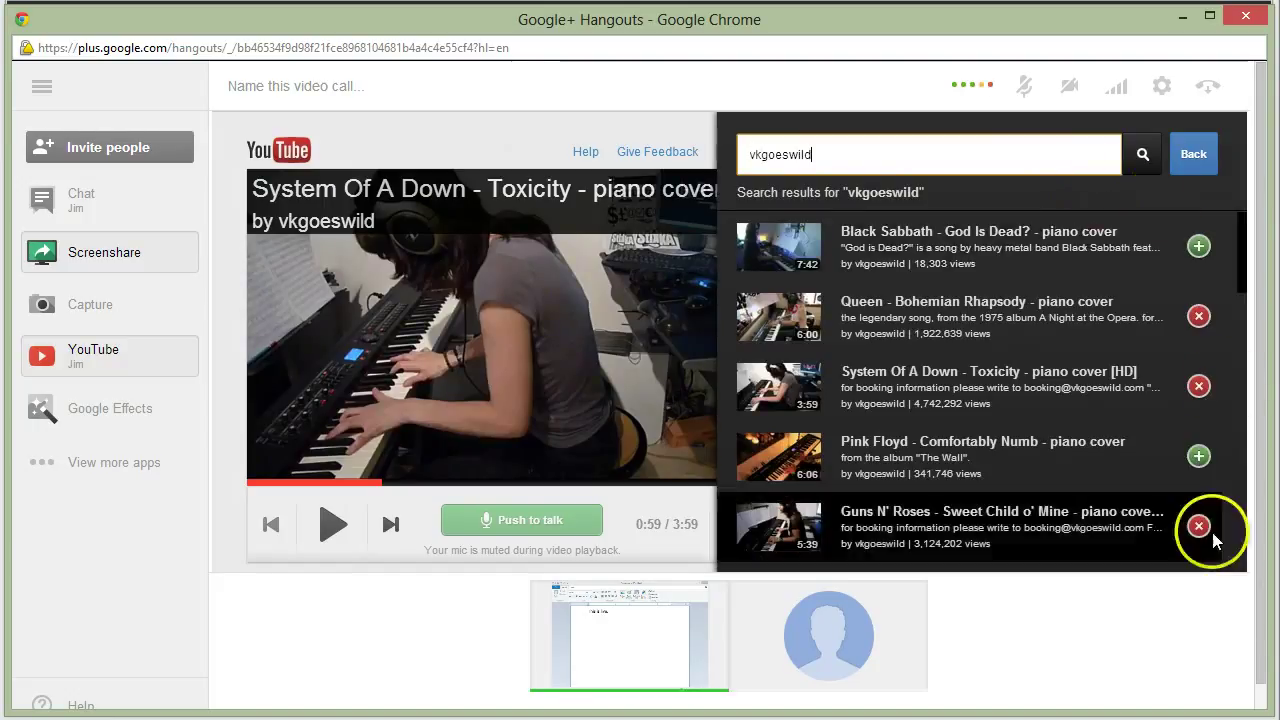
Step: Add the Black Sabbath piano cover to the playlist, and empty the playlist by removing it and every other video
left_click(1201, 266)
left_click(1199, 316)
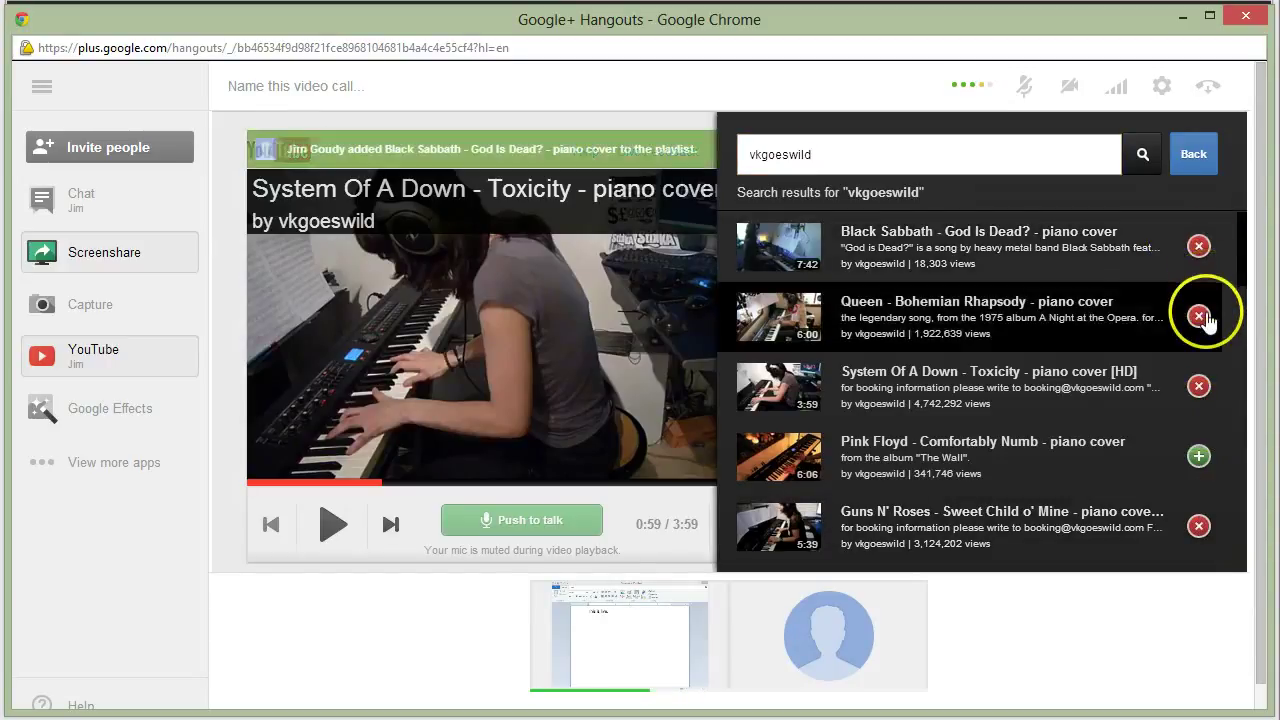
left_click(1199, 247)
left_click(1200, 388)
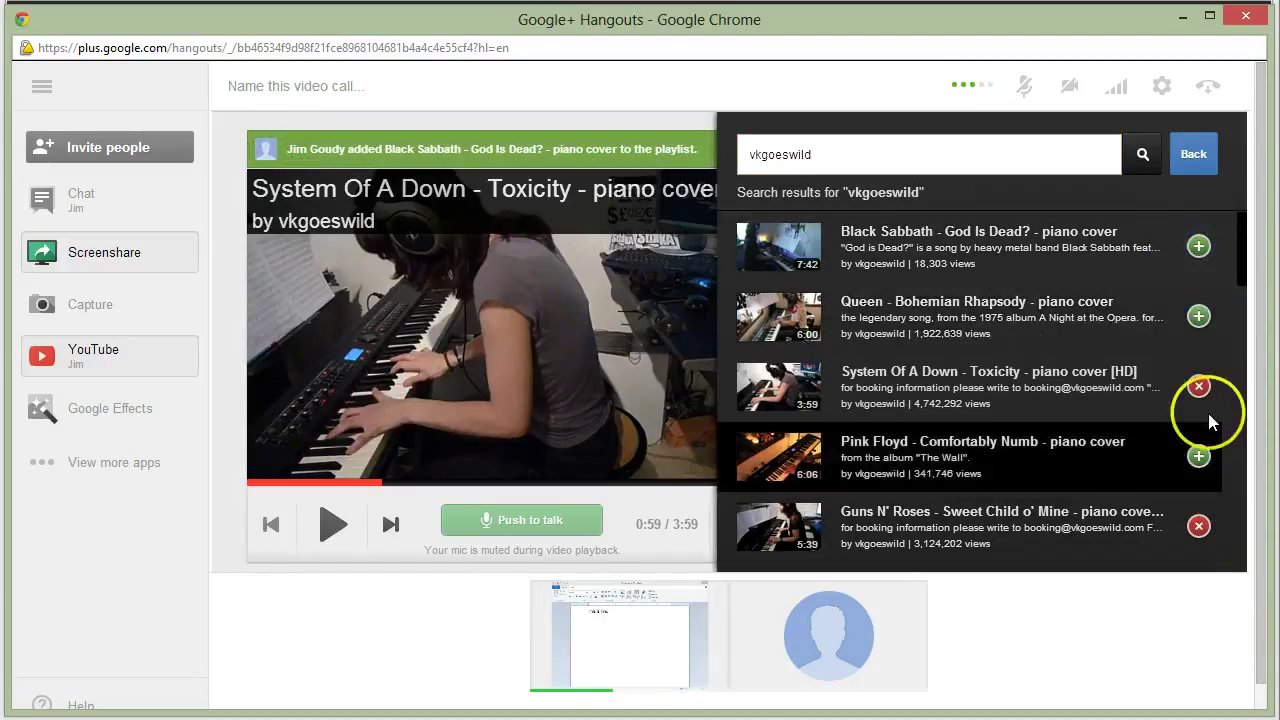
left_click(1199, 527)
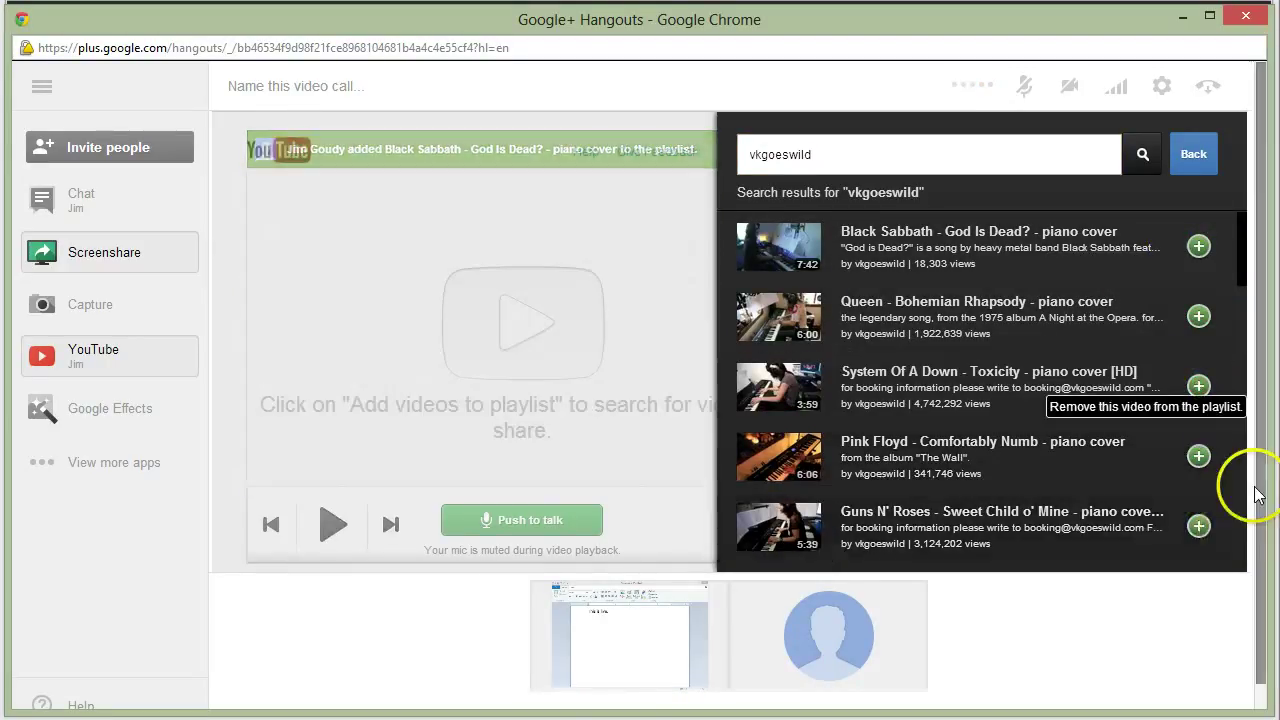
left_click(1194, 153)
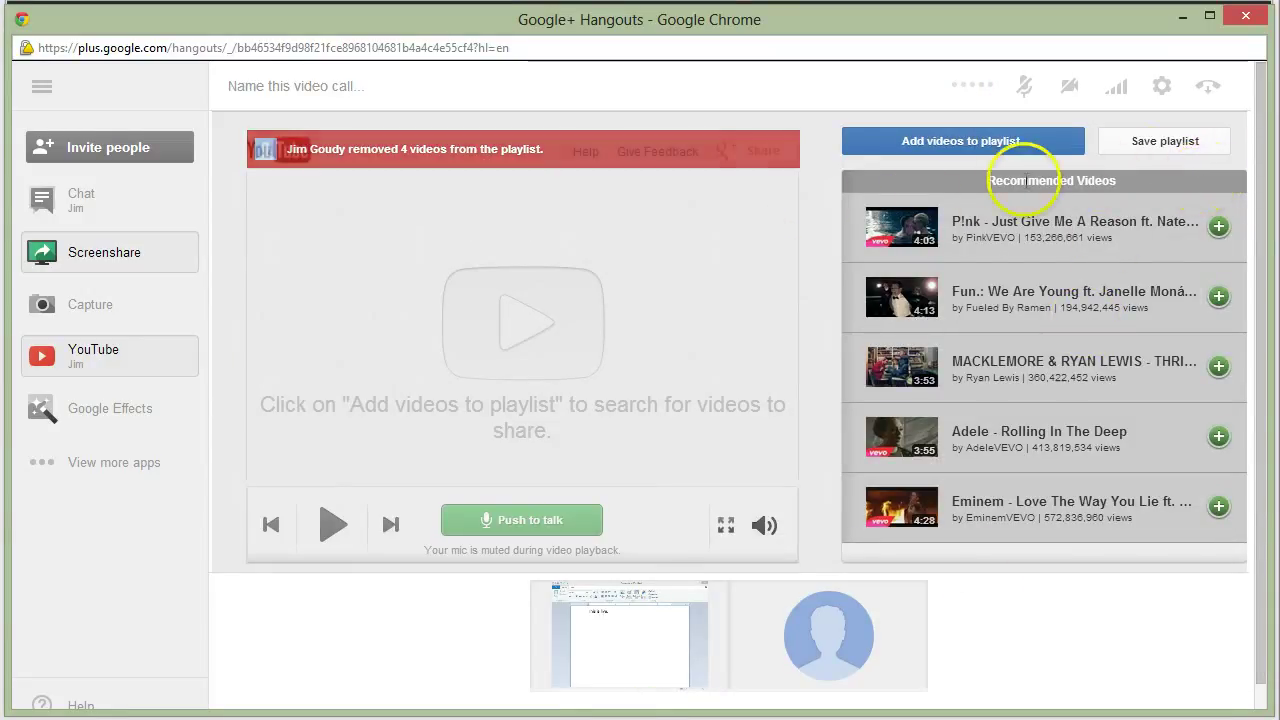
Step: Add the Queen, System Of A Down and Guns N' Roses piano covers from the vkgoeswild results to the playlist, and pause playback
left_click(955, 145)
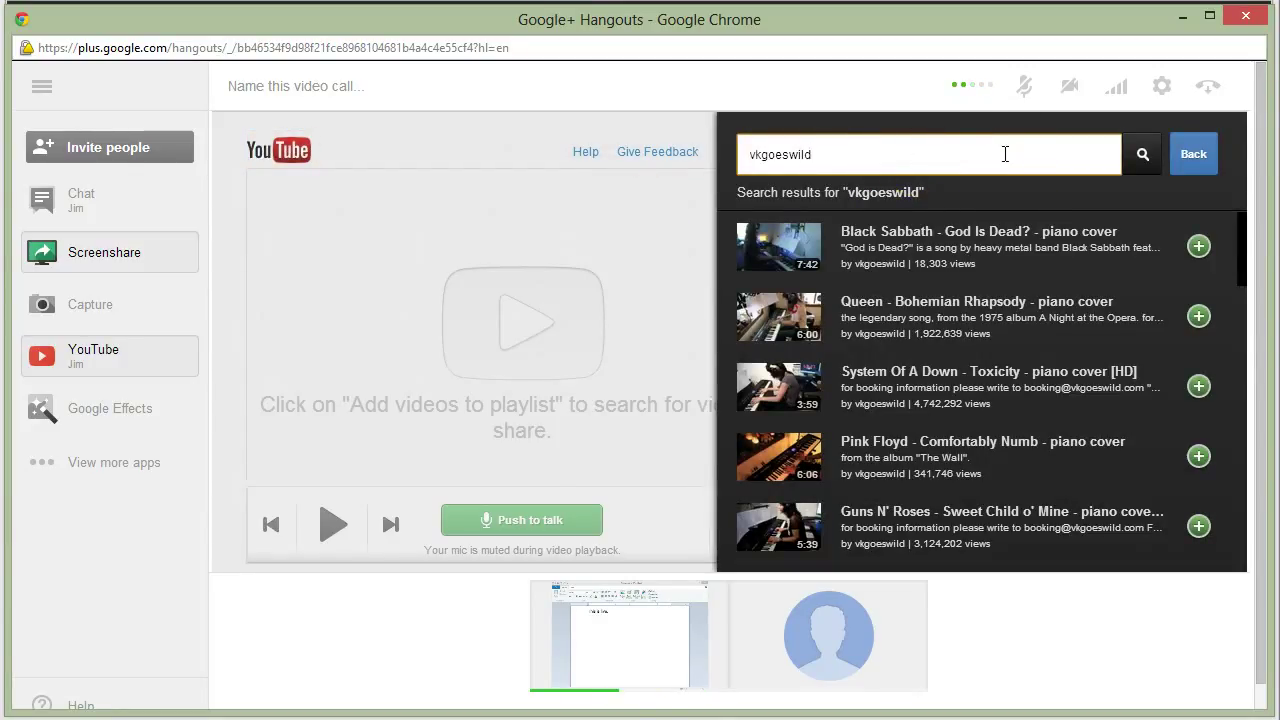
left_click(1198, 316)
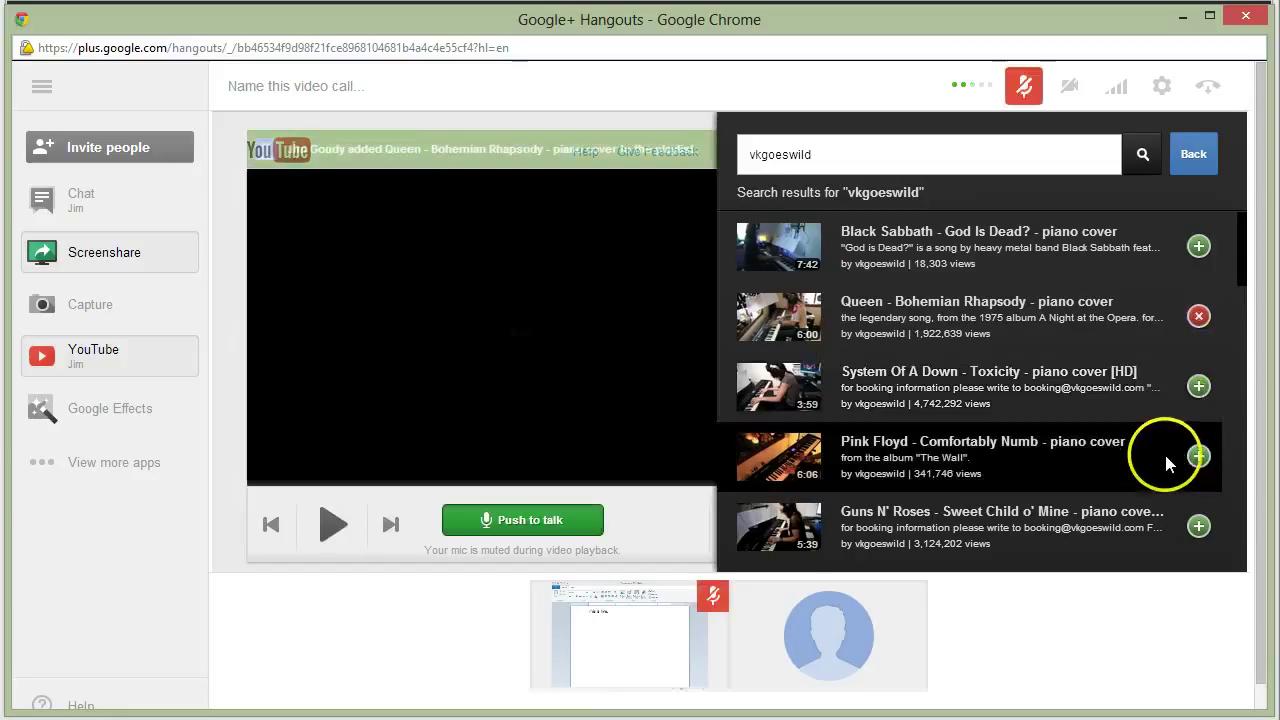
left_click(1198, 386)
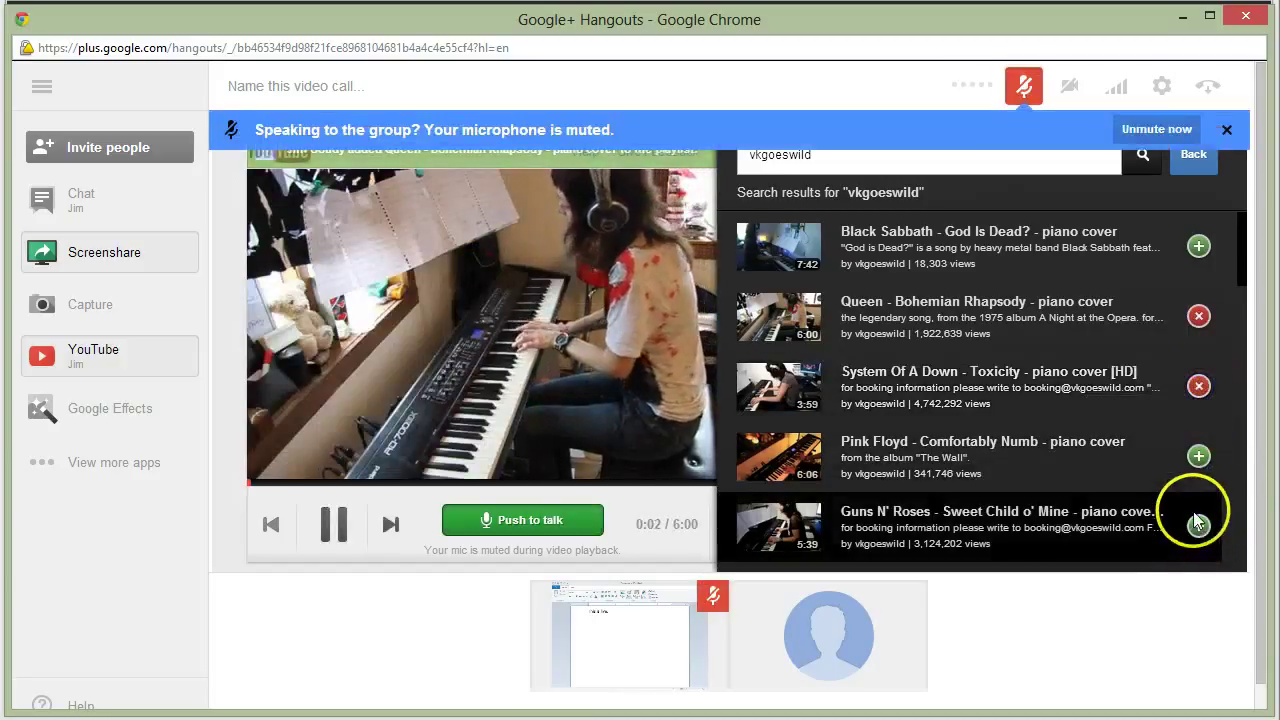
left_click(1198, 525)
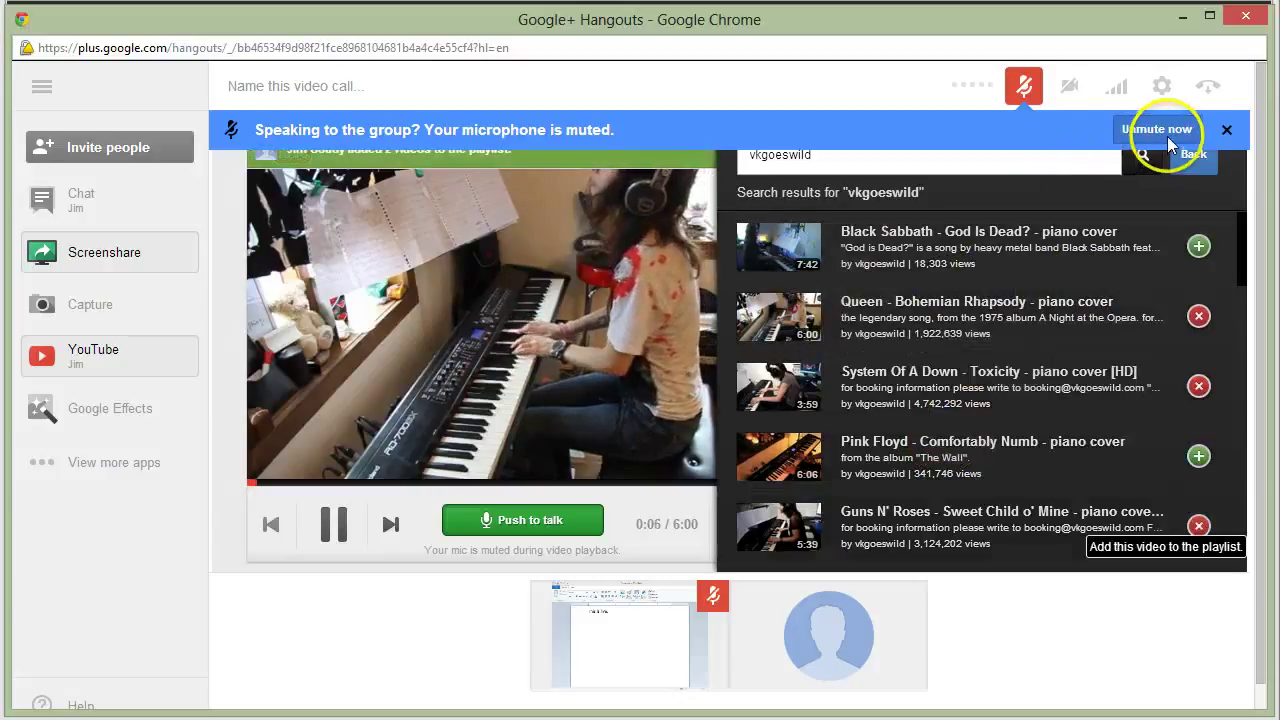
left_click(1195, 153)
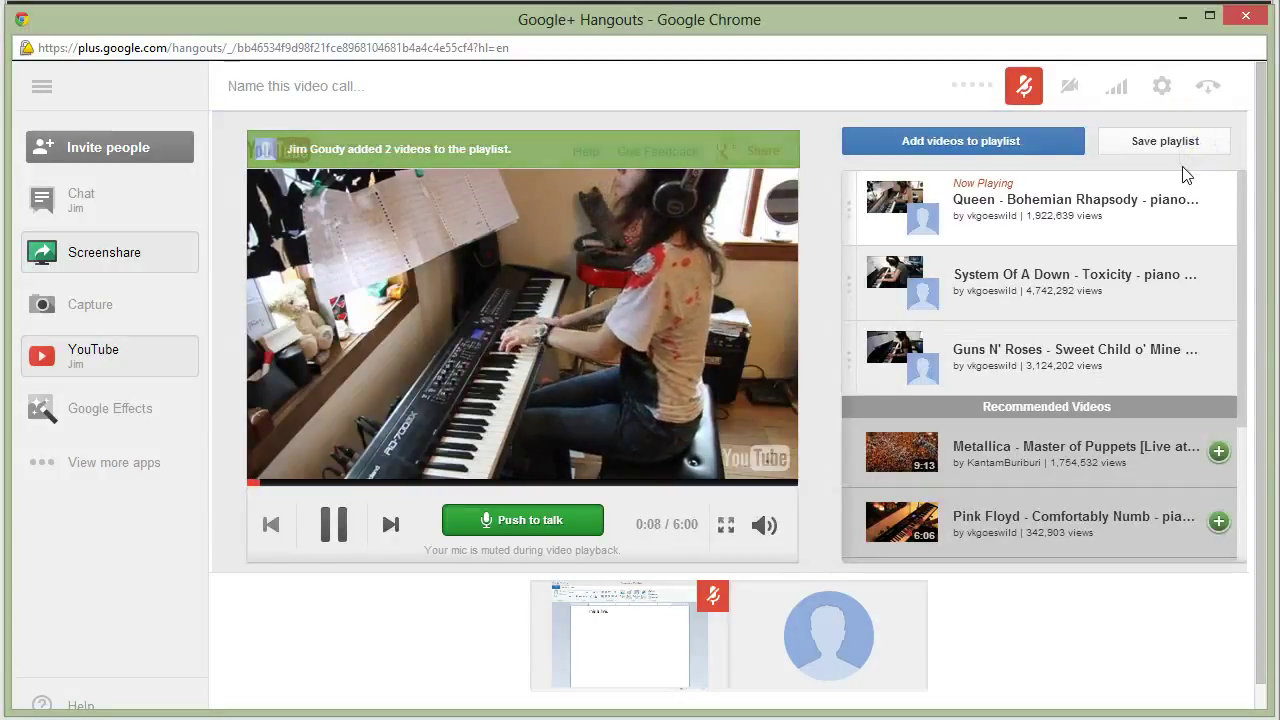
left_click(340, 526)
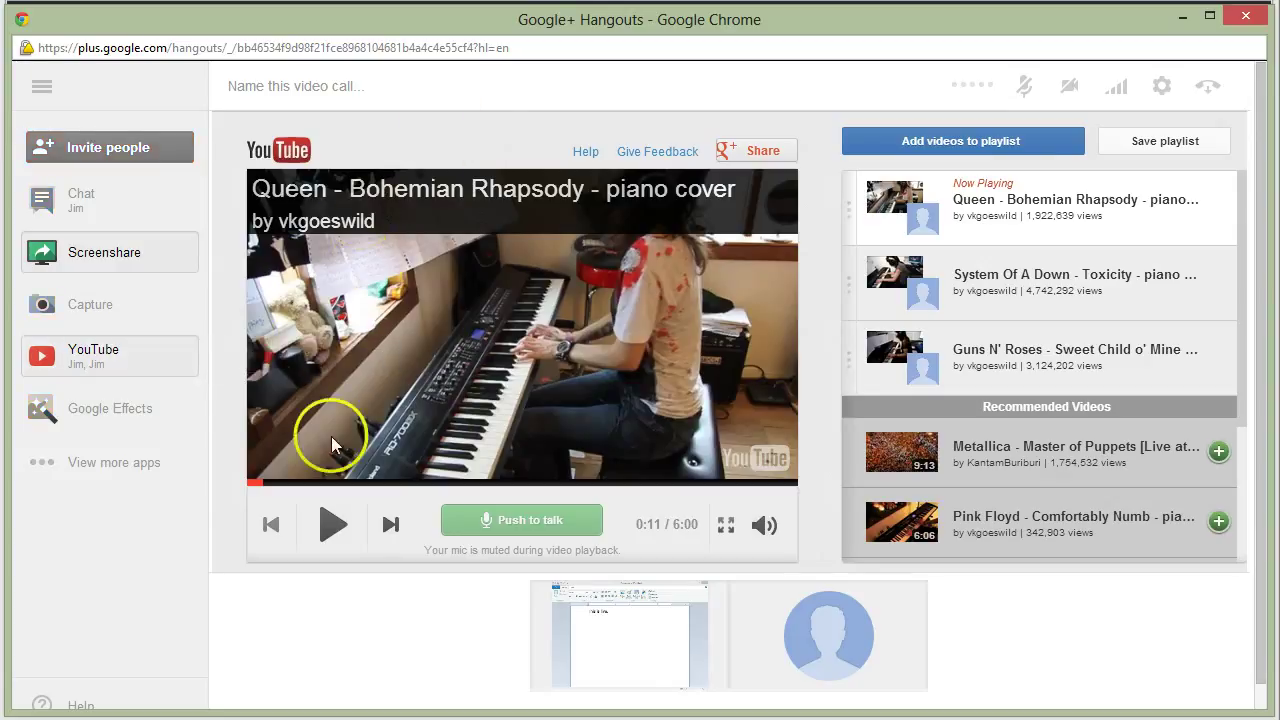
Step: Talk over the playing Queen video using Push to talk, and pause the video for everyone
left_click(431, 476)
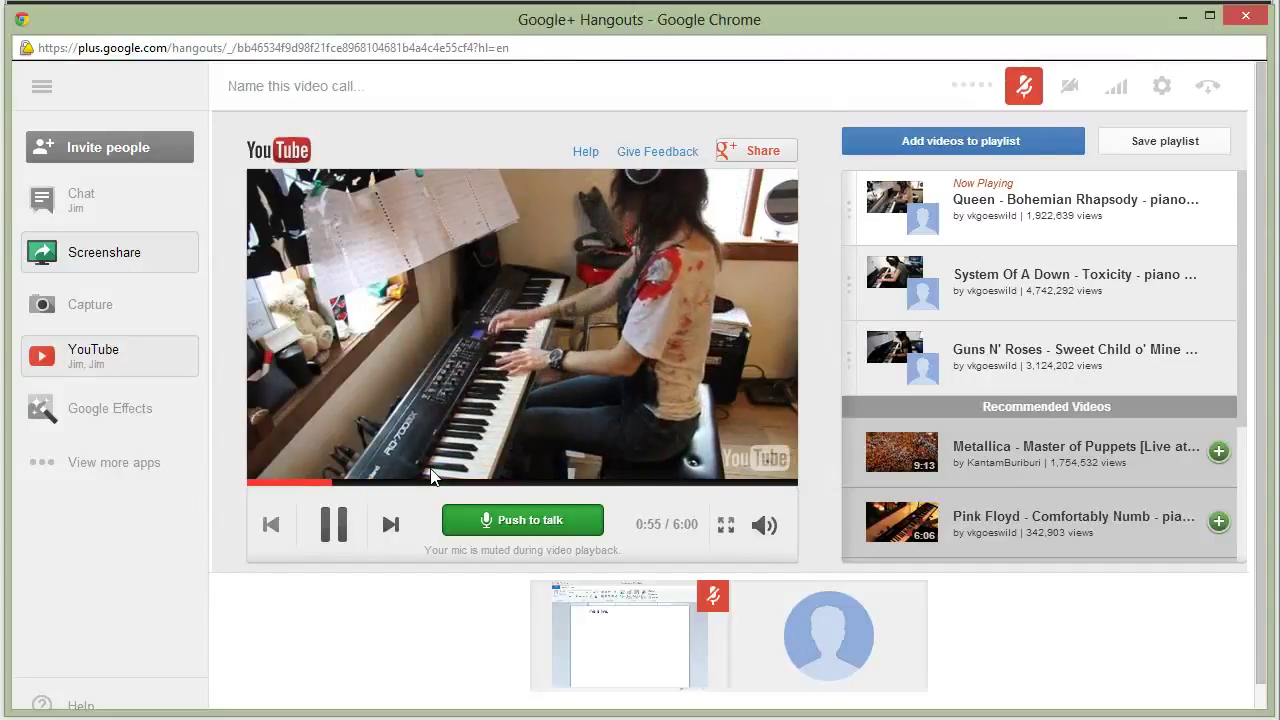
left_click(549, 527)
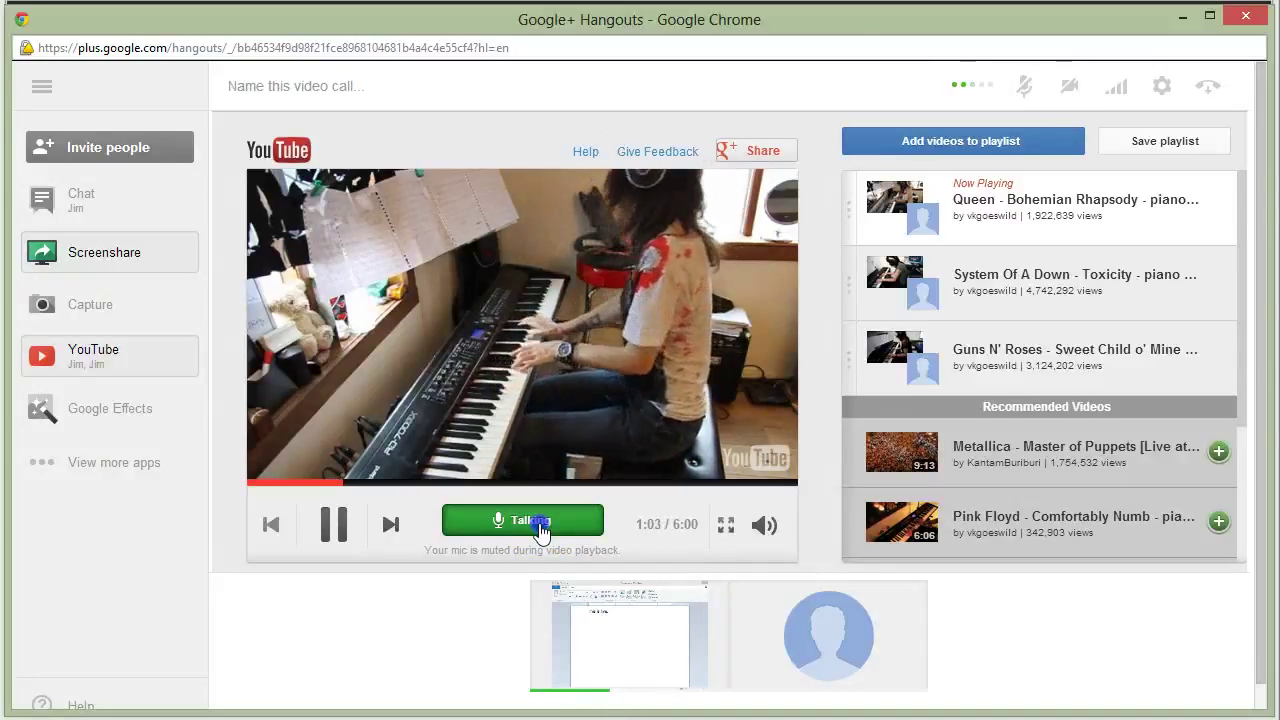
left_click(540, 524)
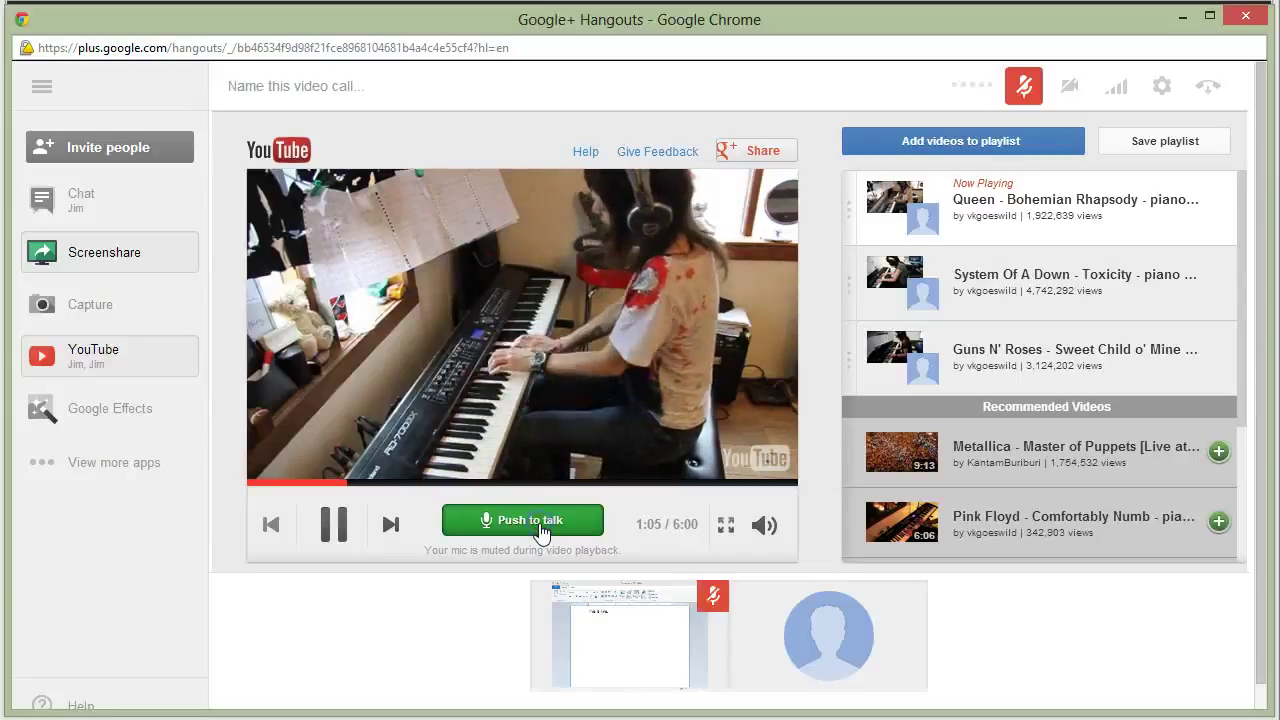
left_click(341, 526)
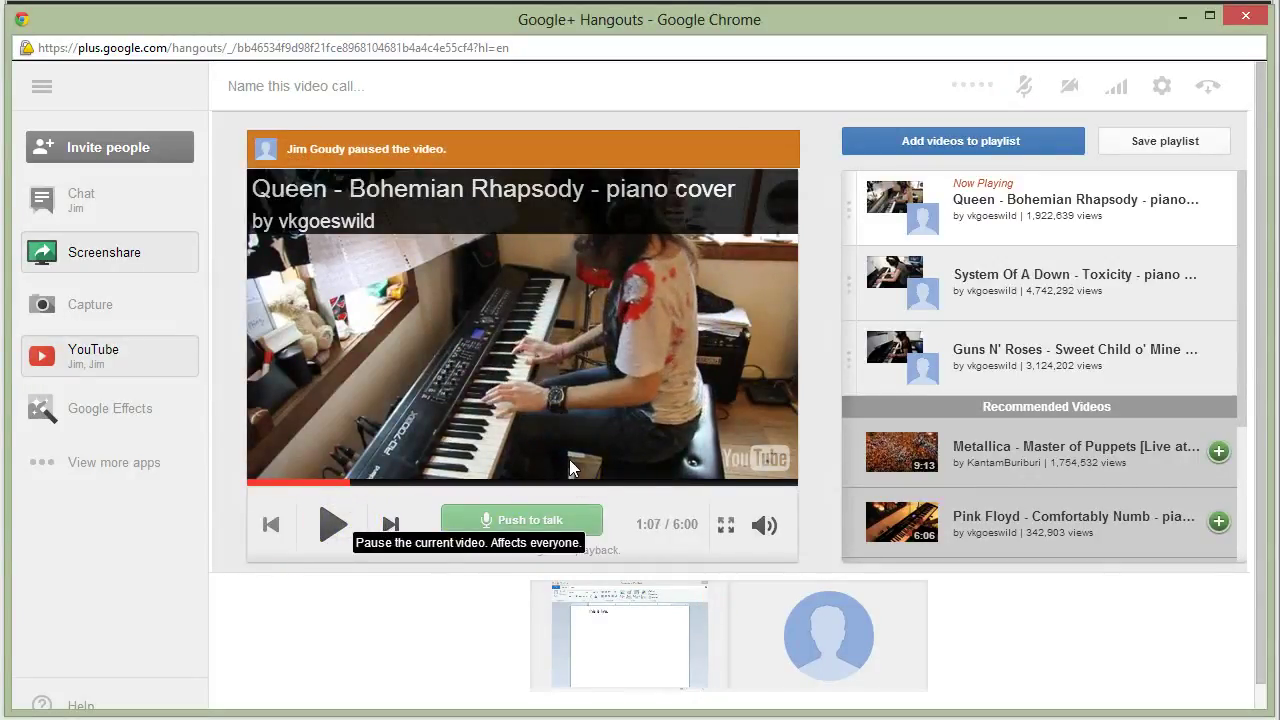
Step: Leave the video call and open the Google+ home page from Gmail
left_click(1209, 97)
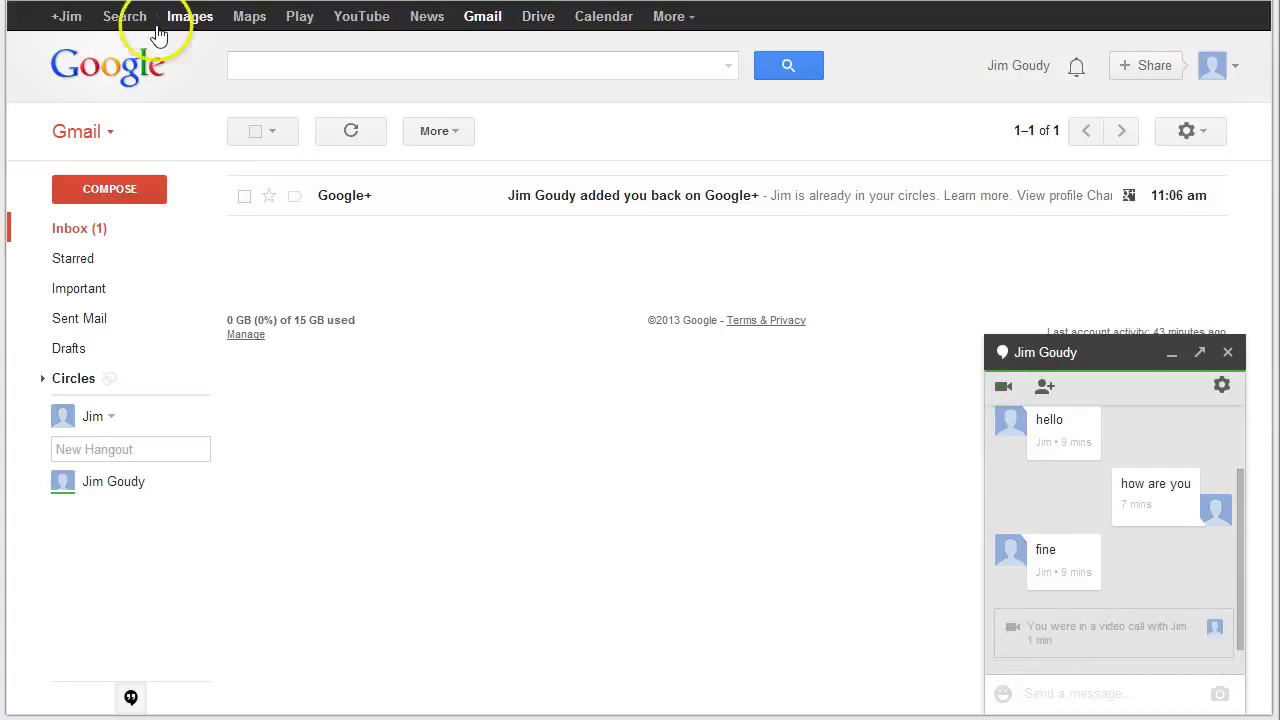
left_click(64, 18)
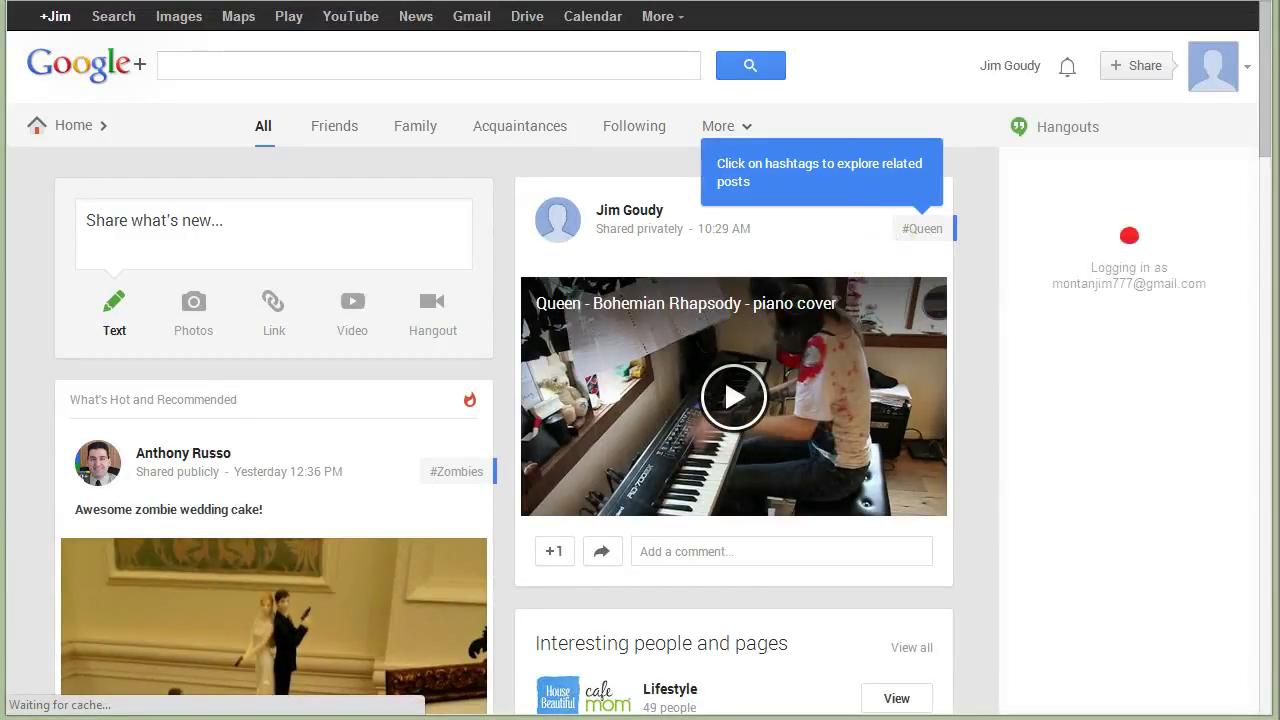
Step: View the Hangout Party option among the Google+ Hangouts, collapse it, and return to Gmail
left_click_drag(1270, 108, 1262, 172)
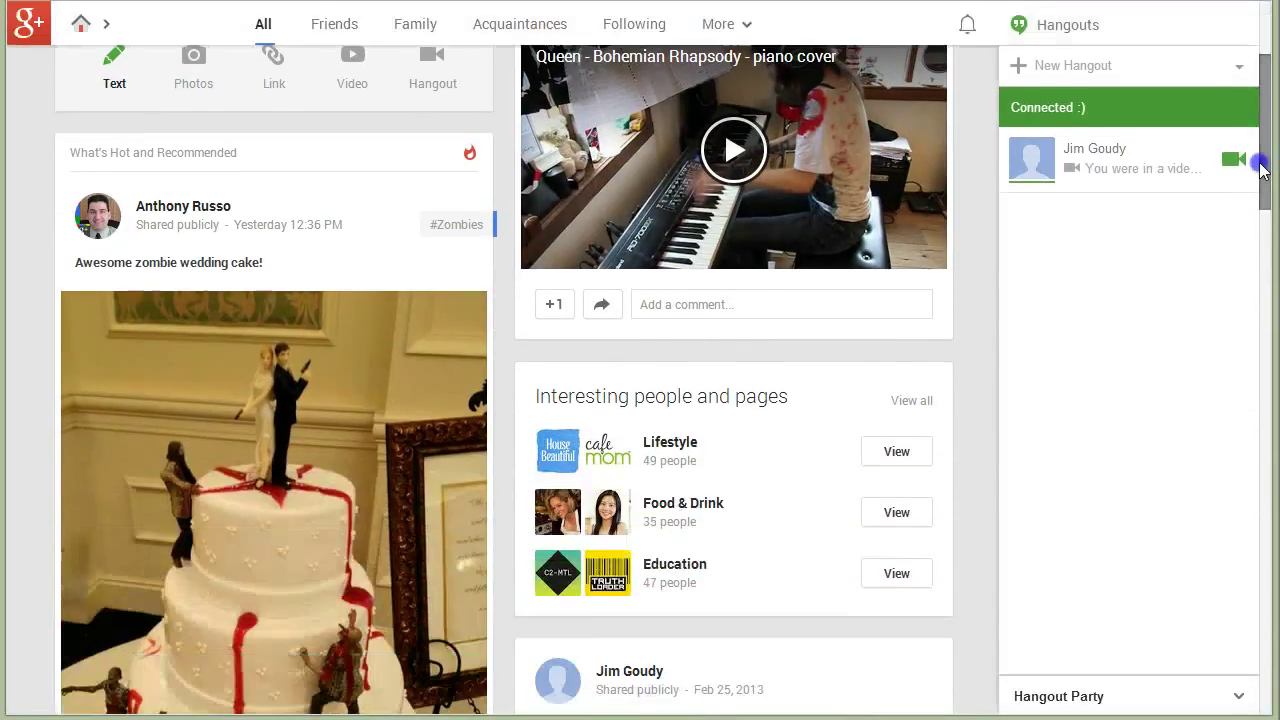
left_click(1094, 690)
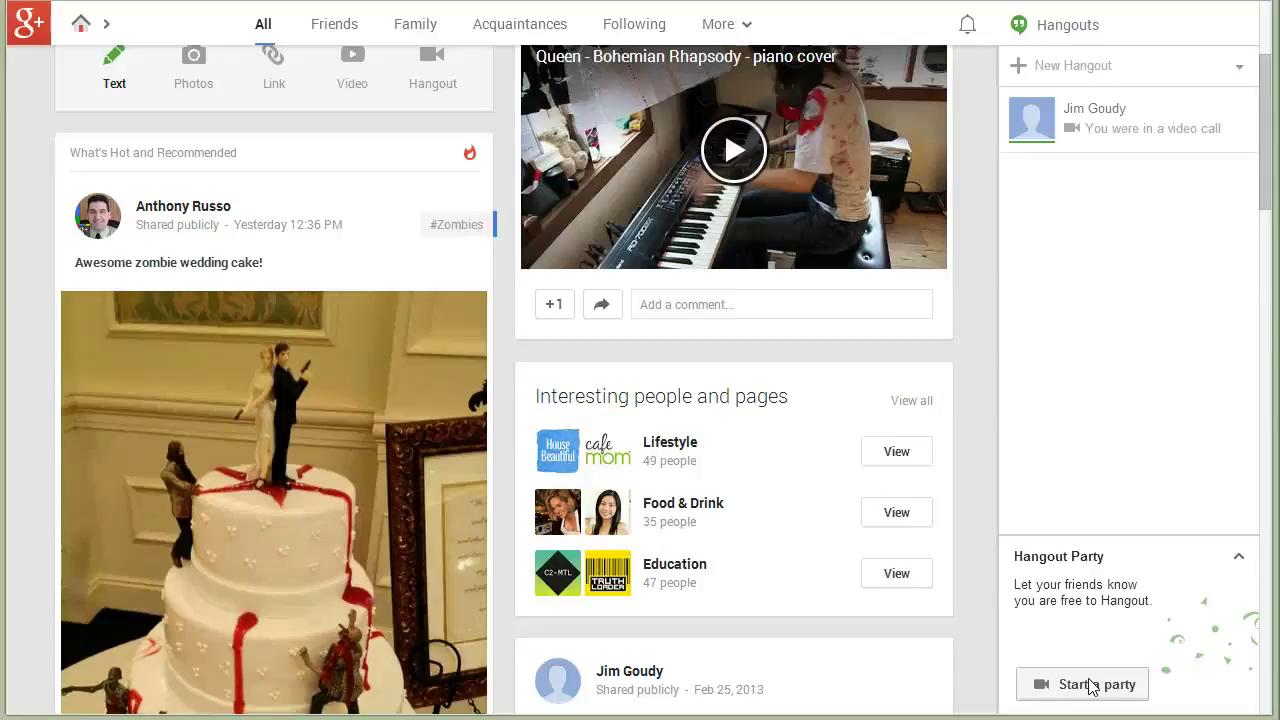
left_click(1029, 558)
left_click(1094, 684)
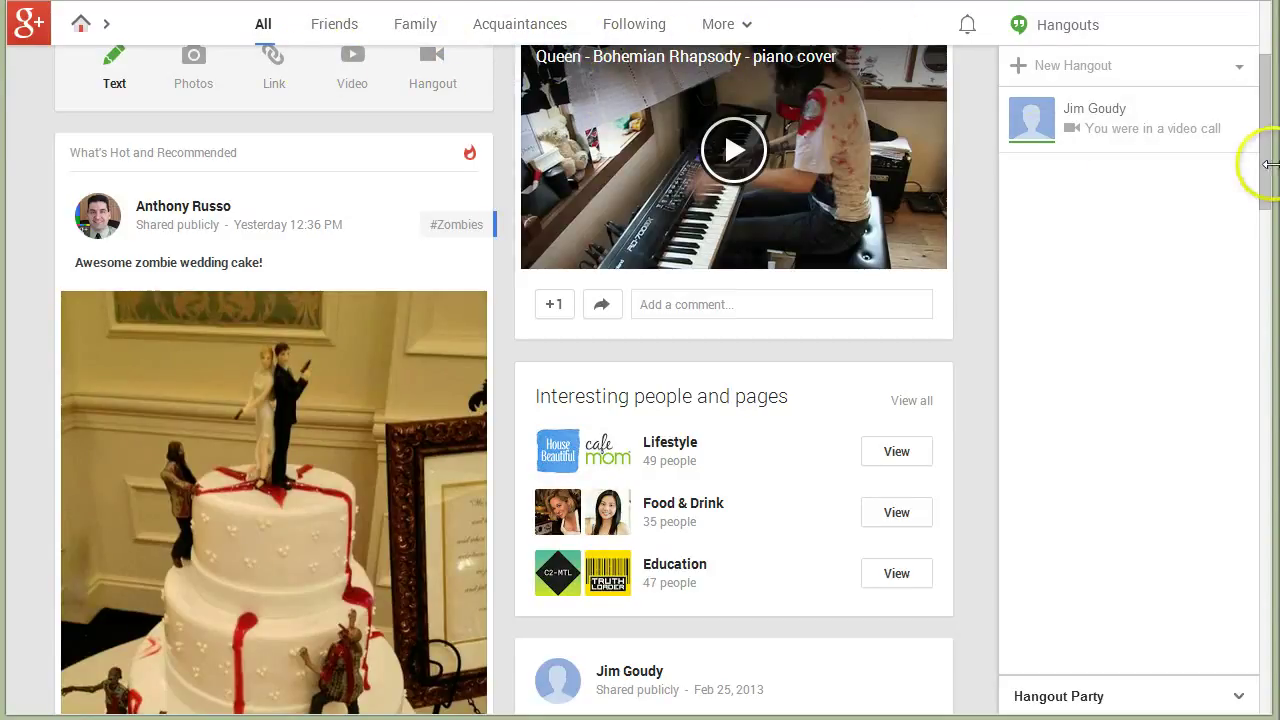
left_click_drag(1266, 166, 1237, 80)
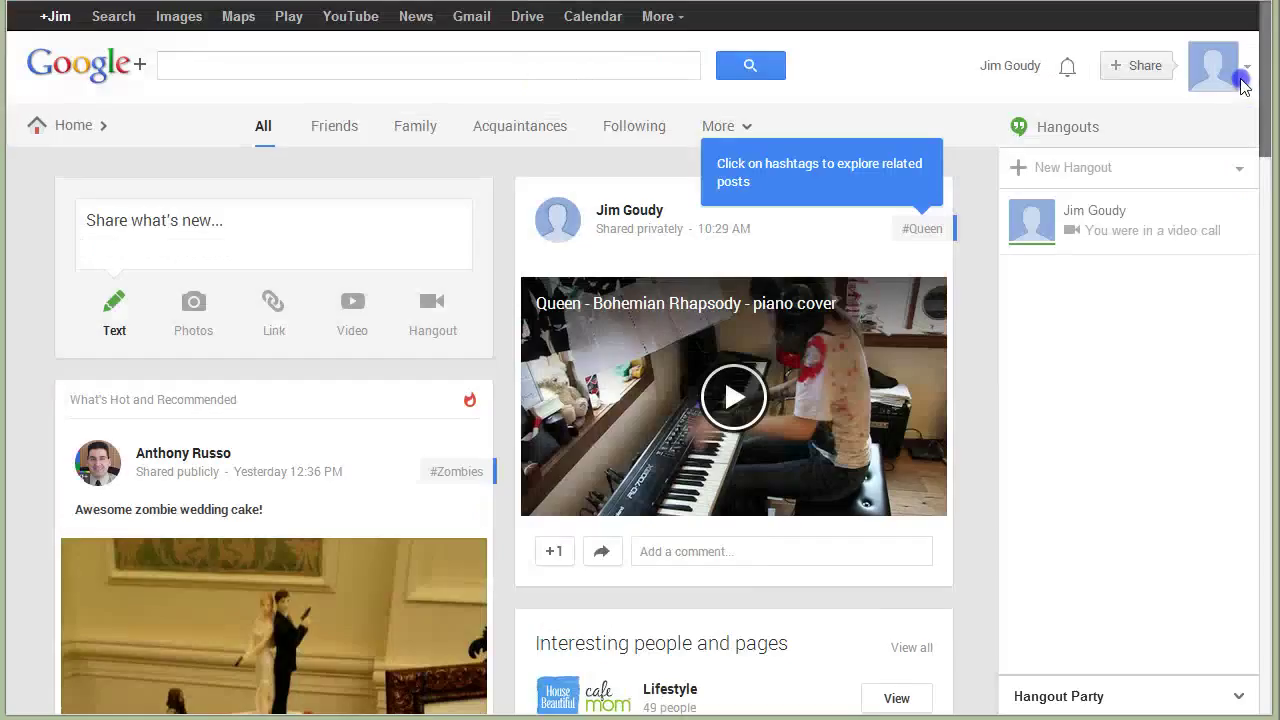
left_click(481, 31)
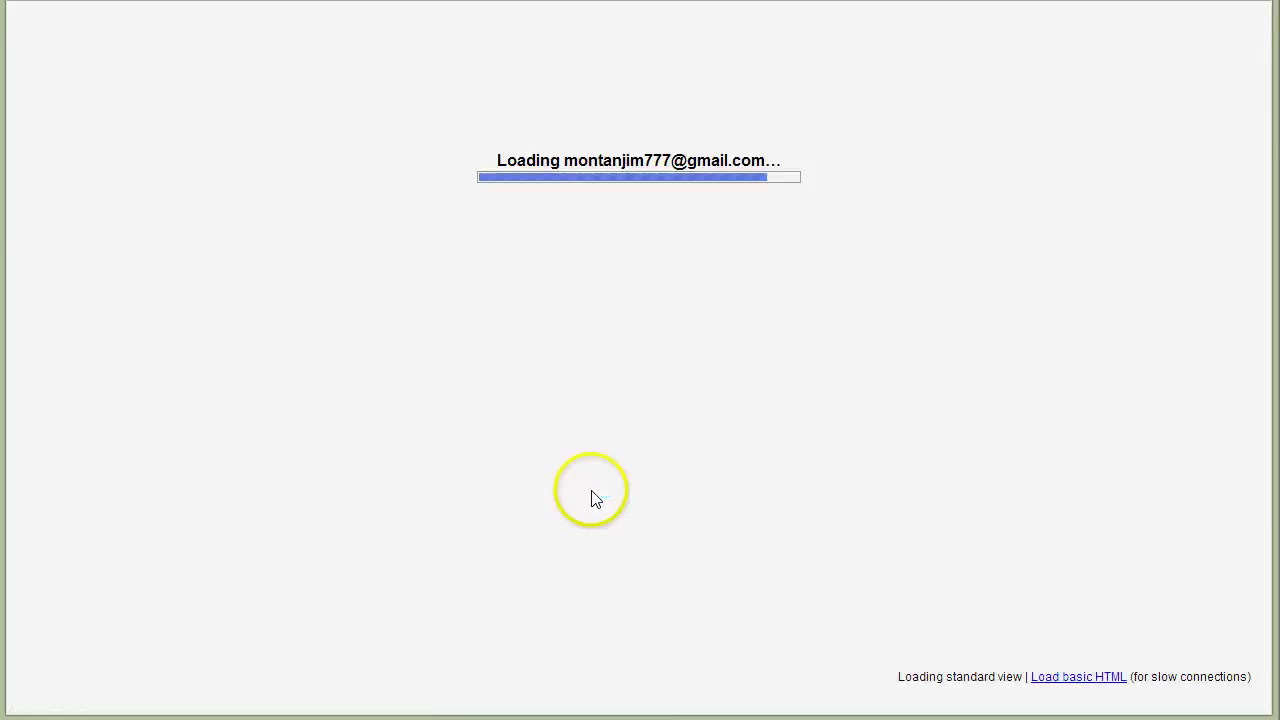